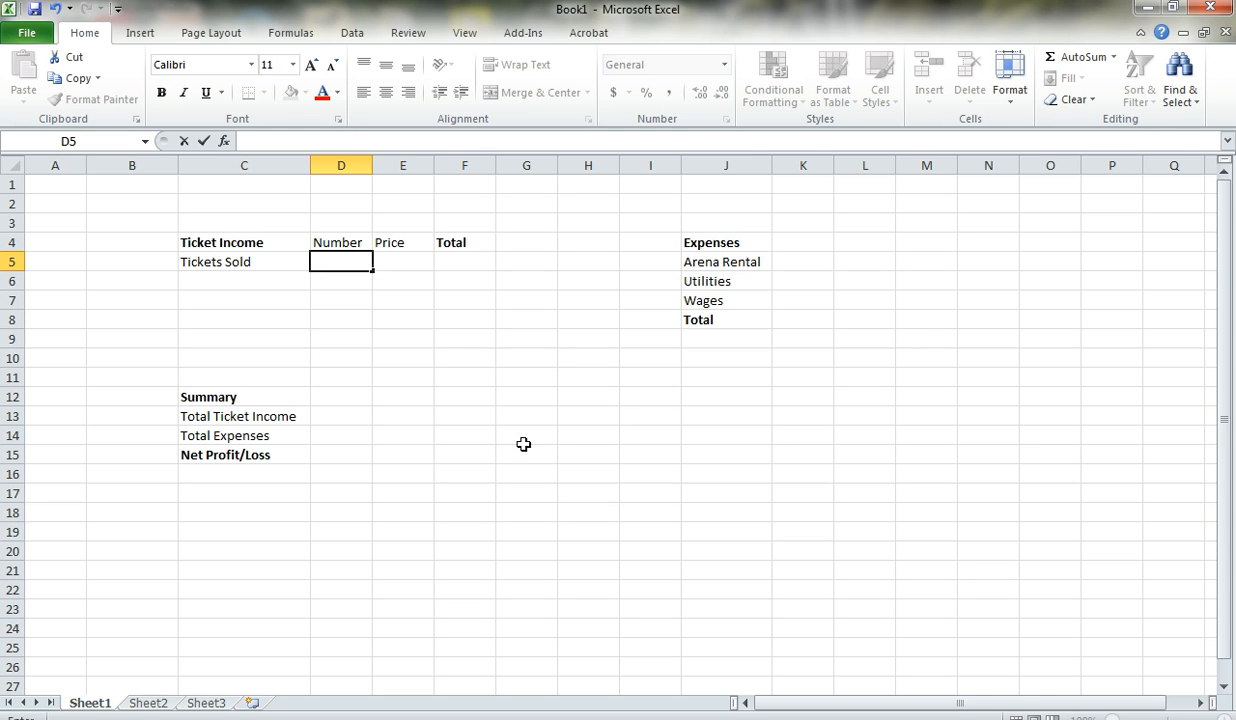
pyautogui.click(476, 362)
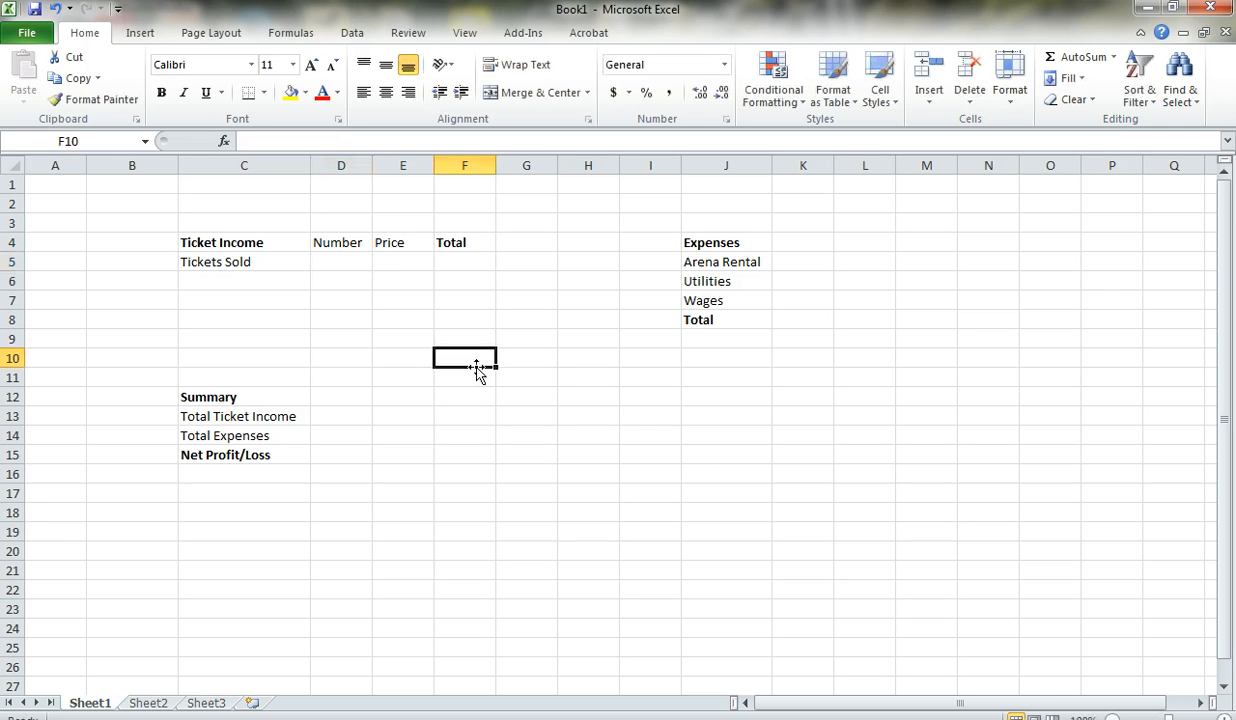
pyautogui.click(463, 168)
pyautogui.press('Right')
pyautogui.click(534, 163)
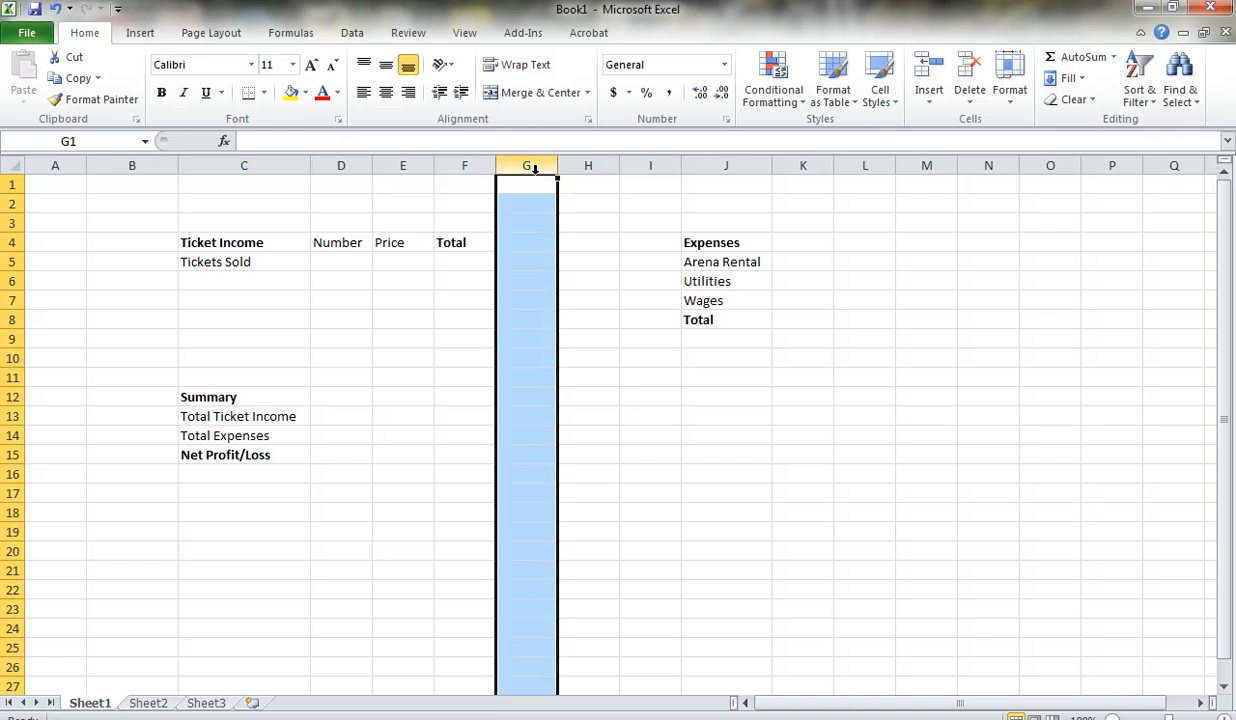
pyautogui.click(588, 164)
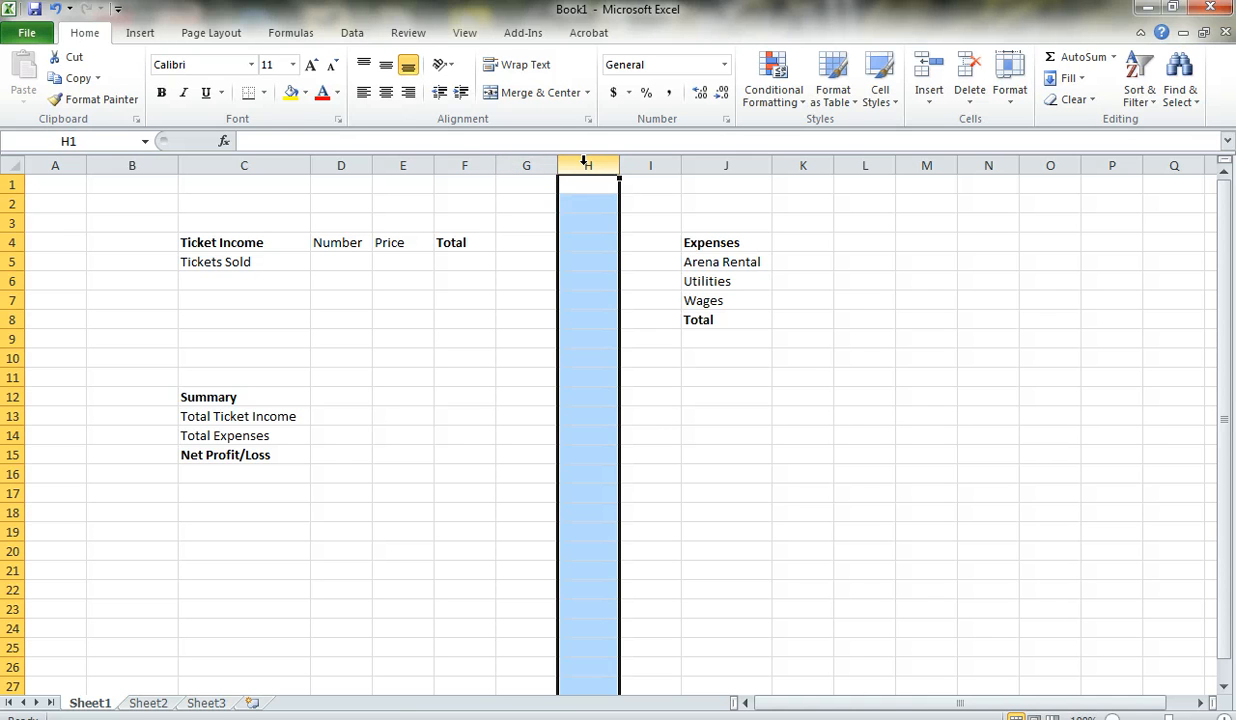
pyautogui.click(13, 242)
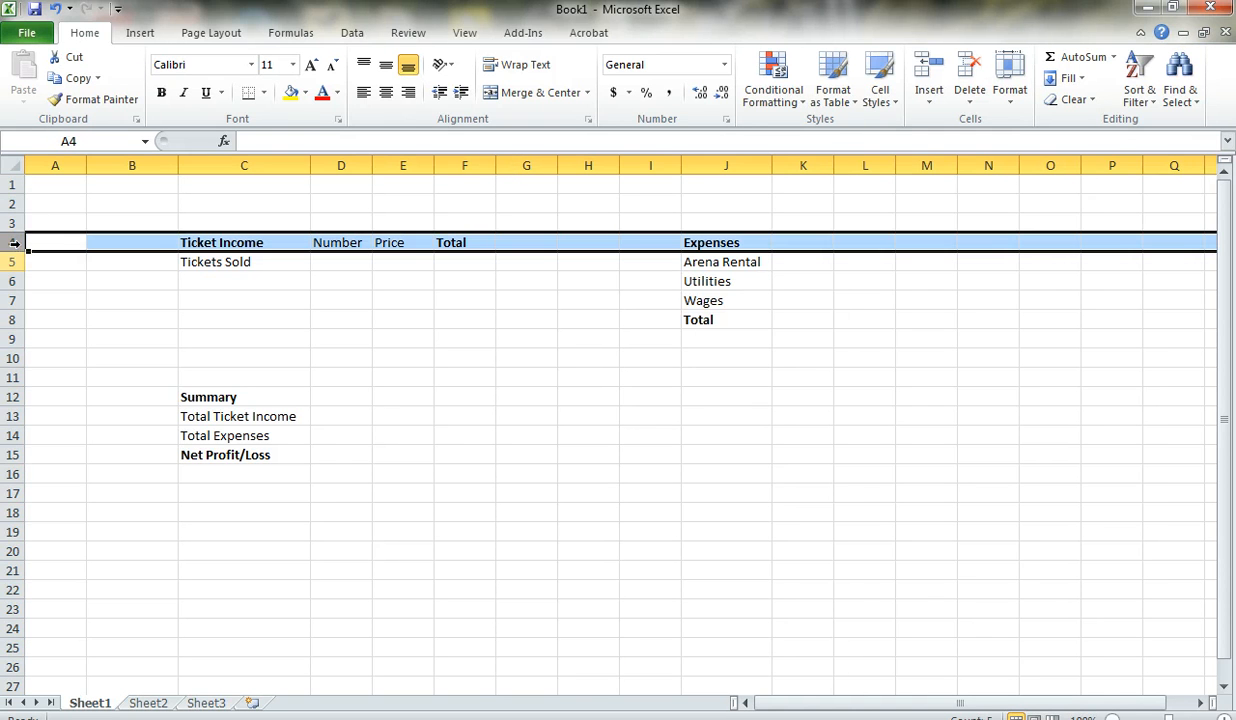
pyautogui.click(13, 261)
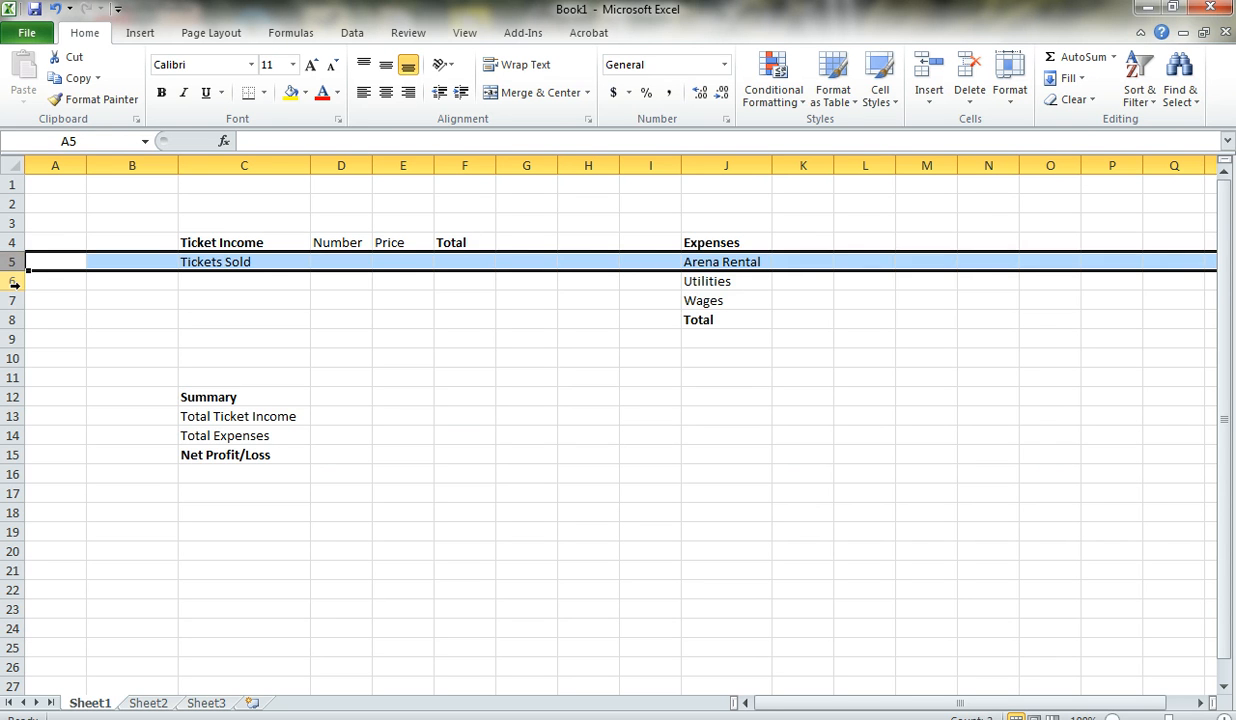
pyautogui.click(14, 281)
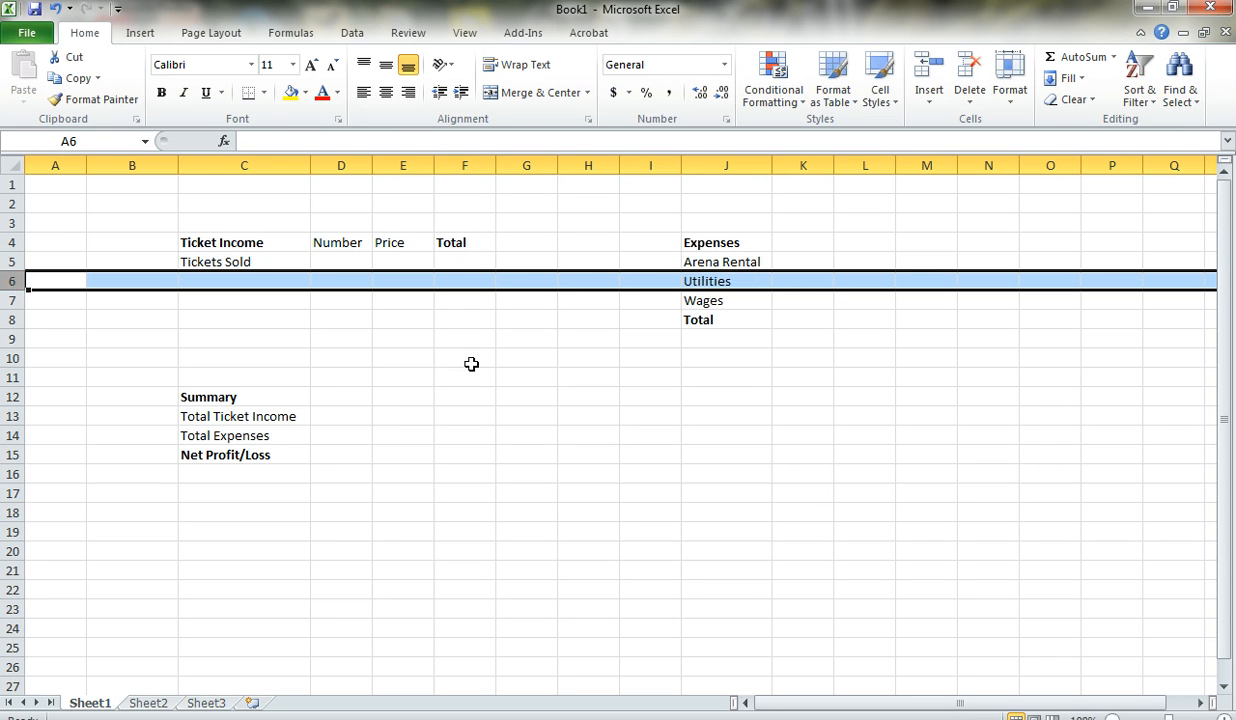
pyautogui.click(693, 325)
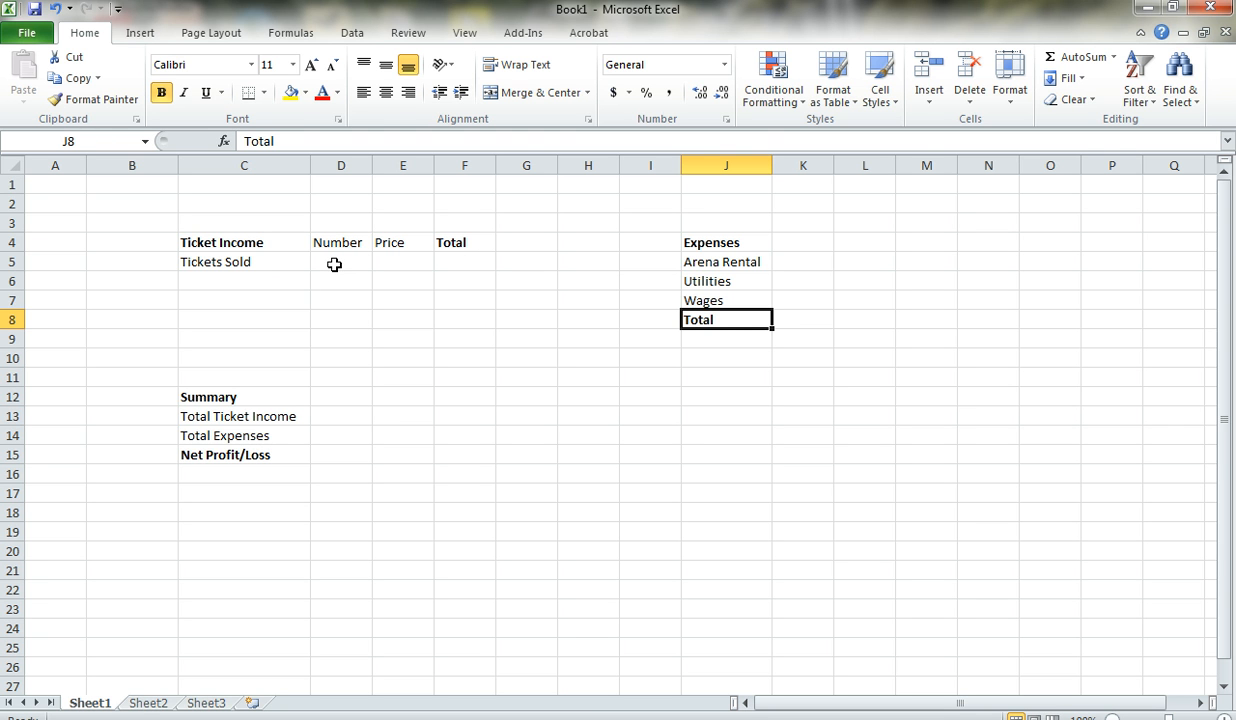
# - Narrow column C and widen it back so the ticket income and summary labels fit
pyautogui.moveTo(309, 166); pyautogui.dragTo(256, 170)
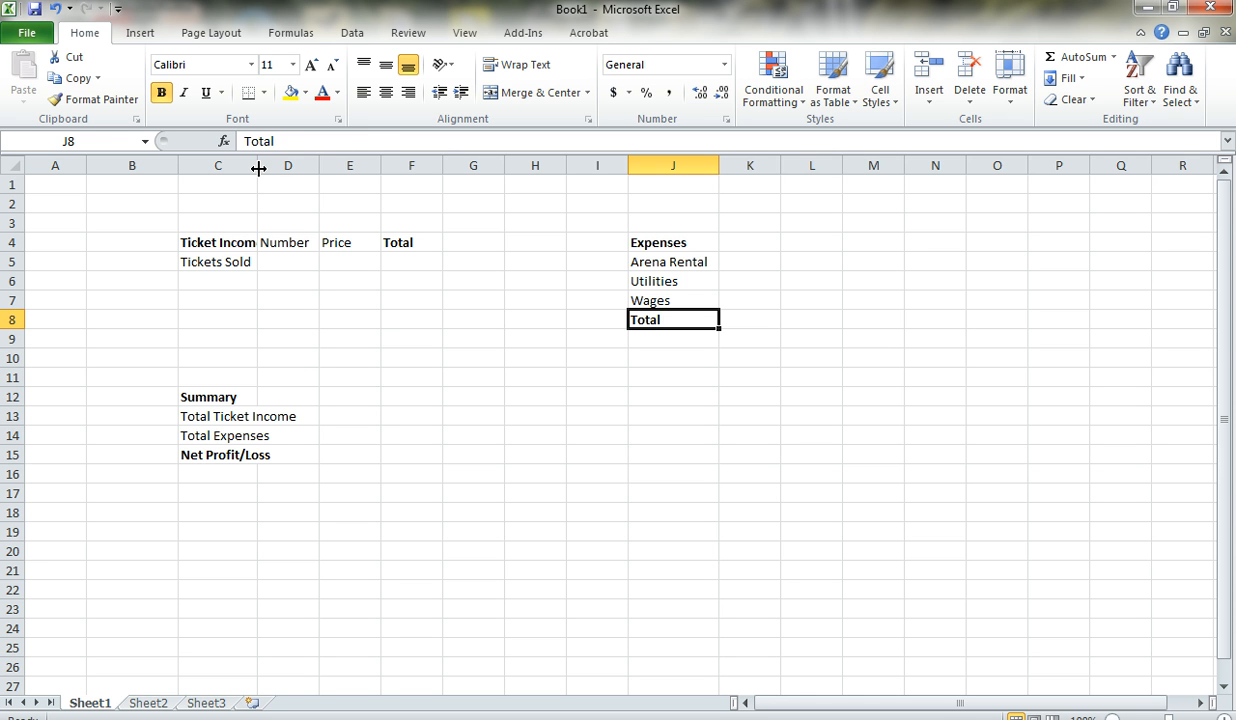
pyautogui.moveTo(258, 169); pyautogui.dragTo(313, 172)
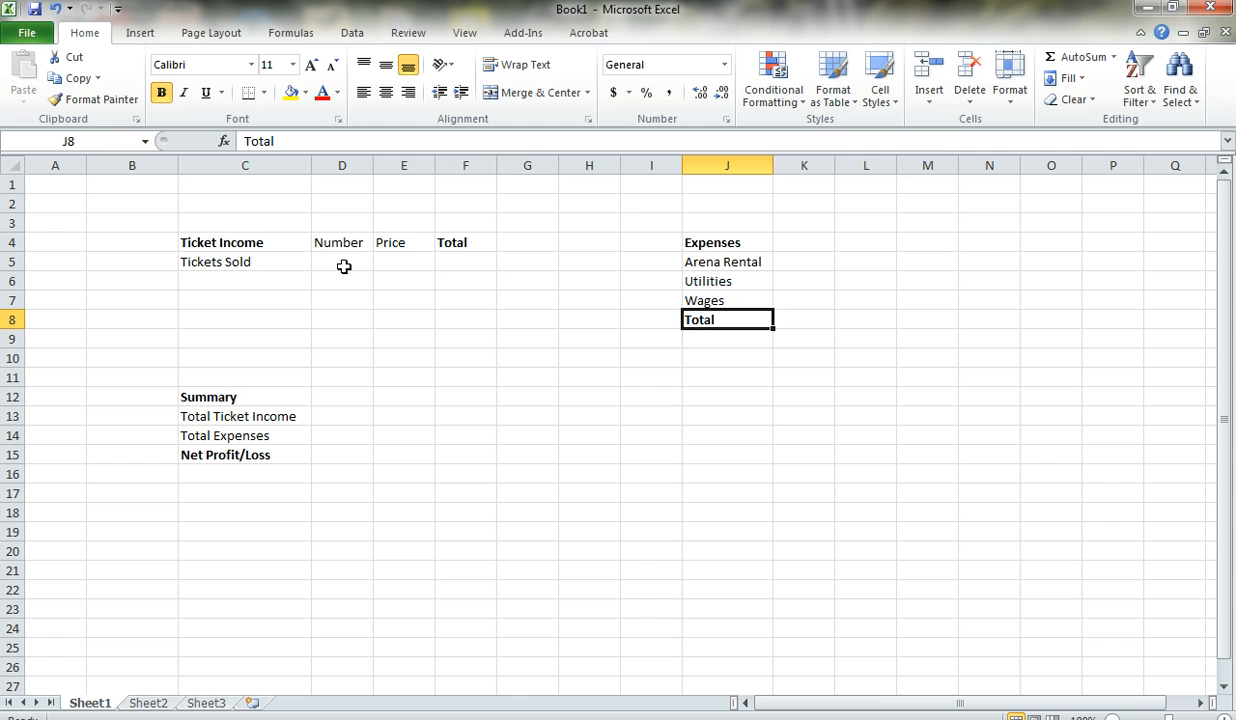
# - Centre the Number, Price and Total headings in D4:F4 and the cells D5:F5 beneath them
pyautogui.moveTo(340, 243); pyautogui.dragTo(455, 243)
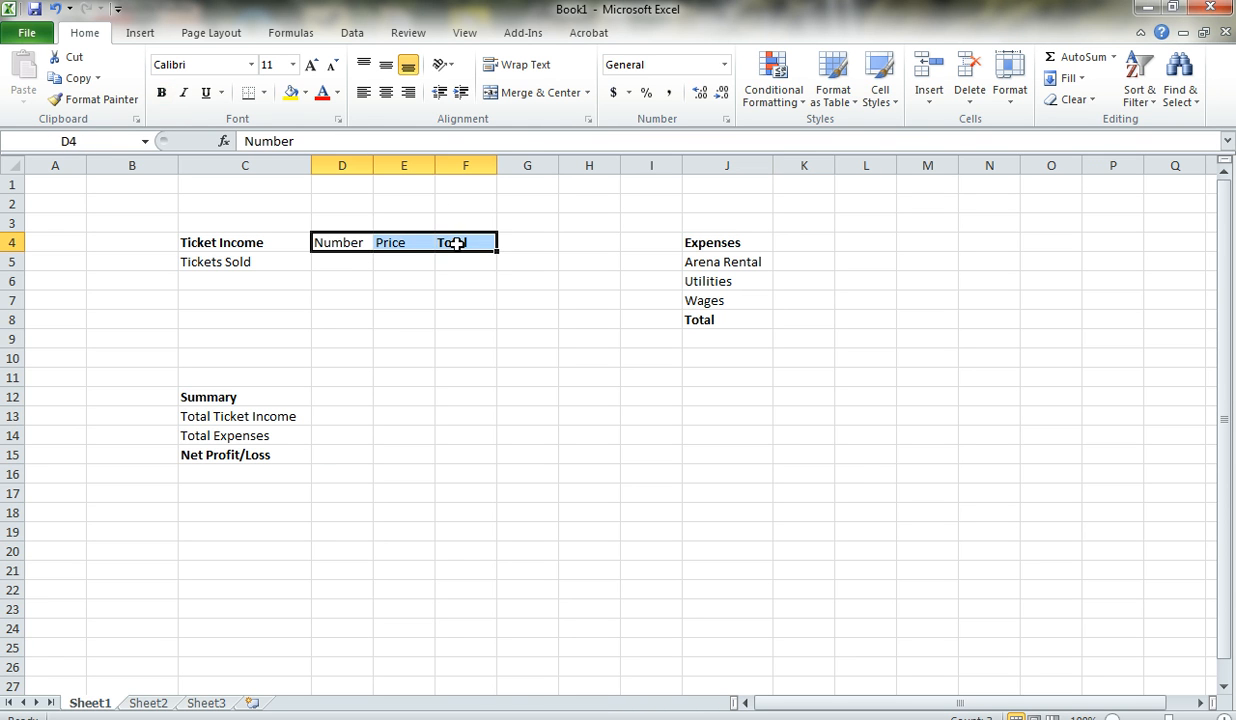
pyautogui.click(386, 92)
pyautogui.moveTo(334, 257); pyautogui.dragTo(450, 257)
pyautogui.click(387, 94)
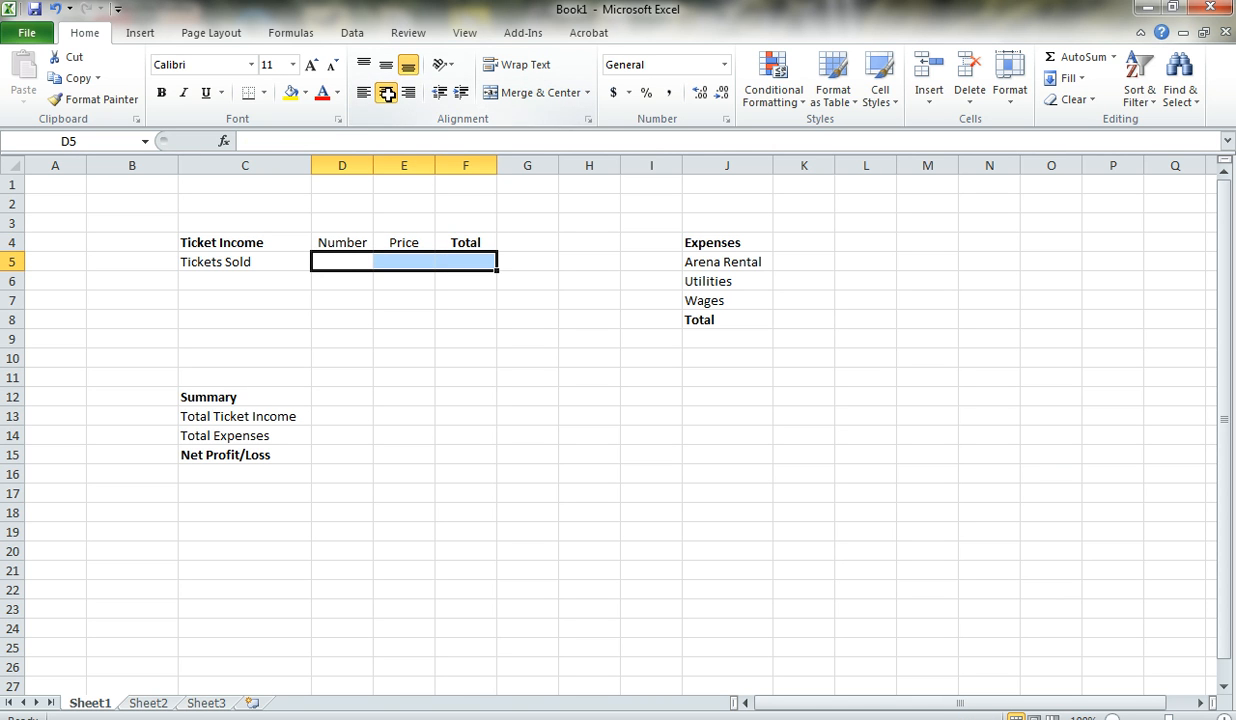
# - Enter 300 as the number of tickets sold in D5 and 4.5 as the ticket price in E5
pyautogui.click(342, 265)
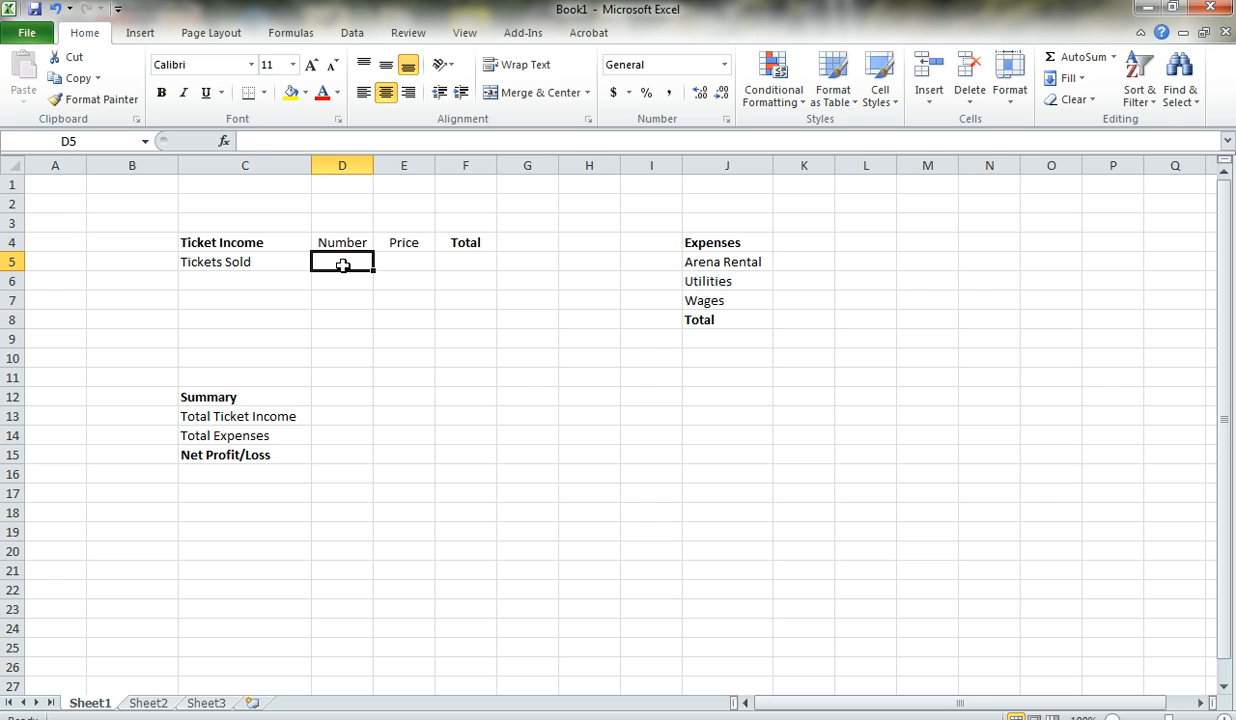
pyautogui.write('300')
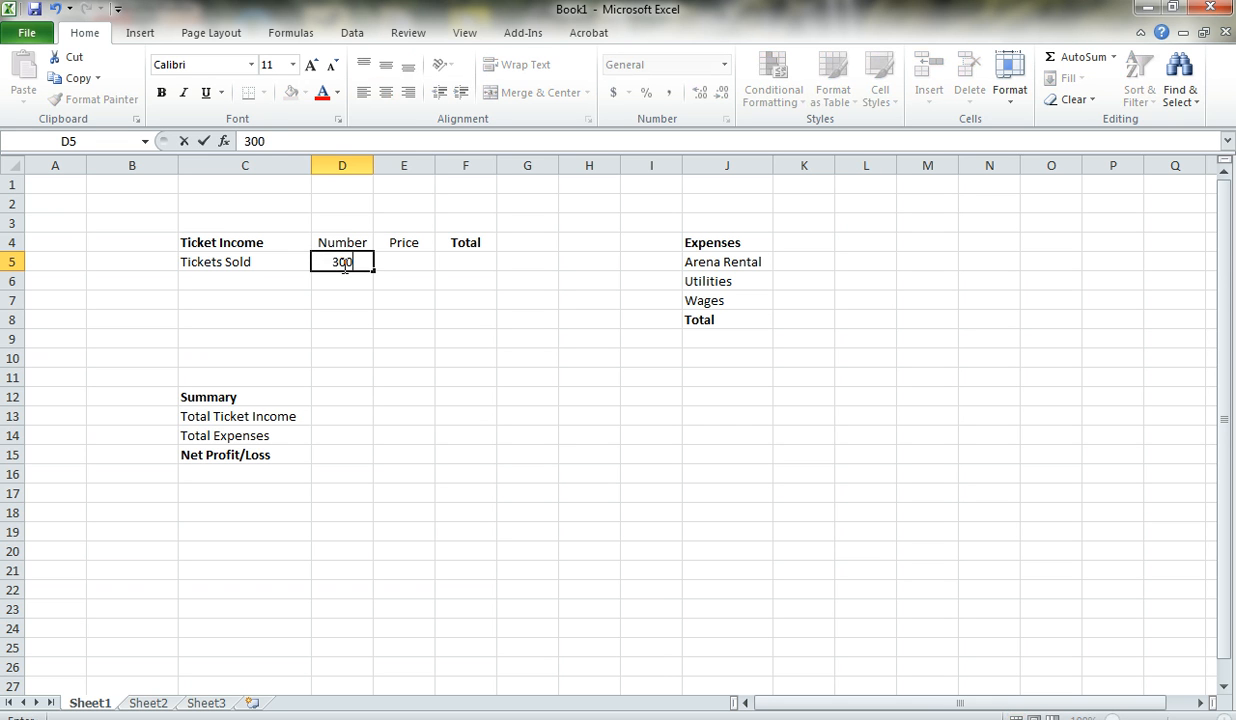
pyautogui.press('Tab')
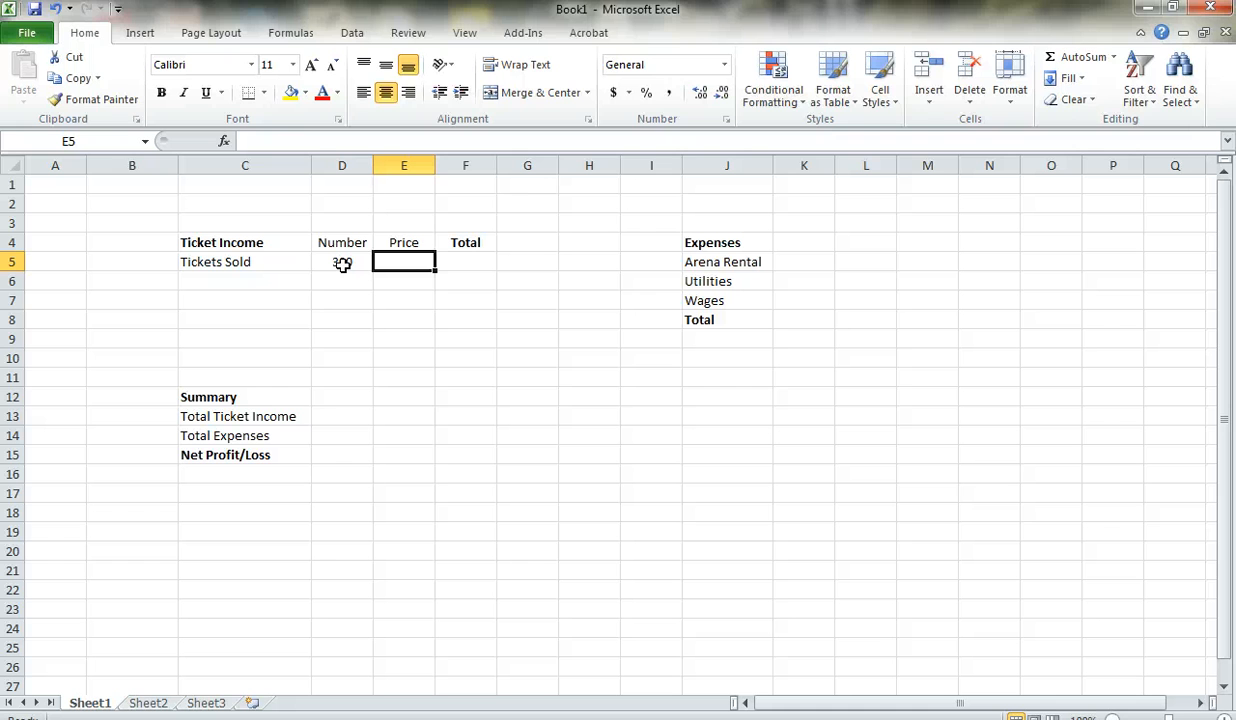
pyautogui.write('4.5')
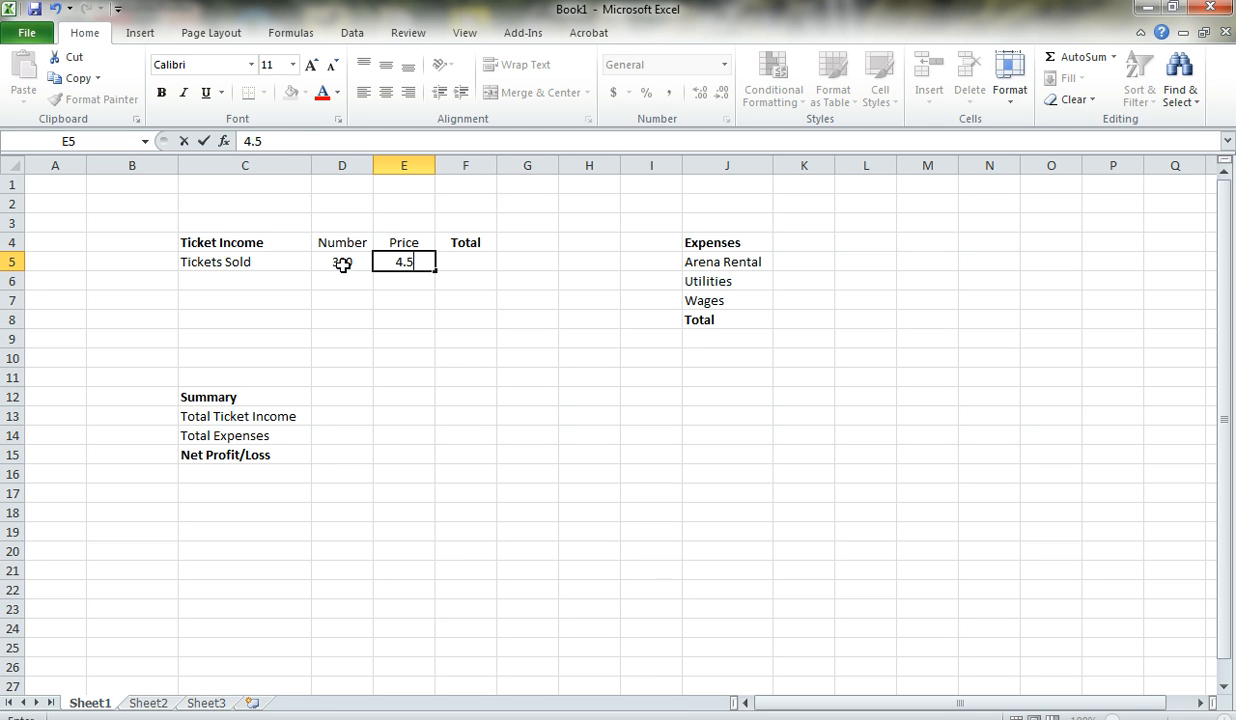
pyautogui.click(483, 266)
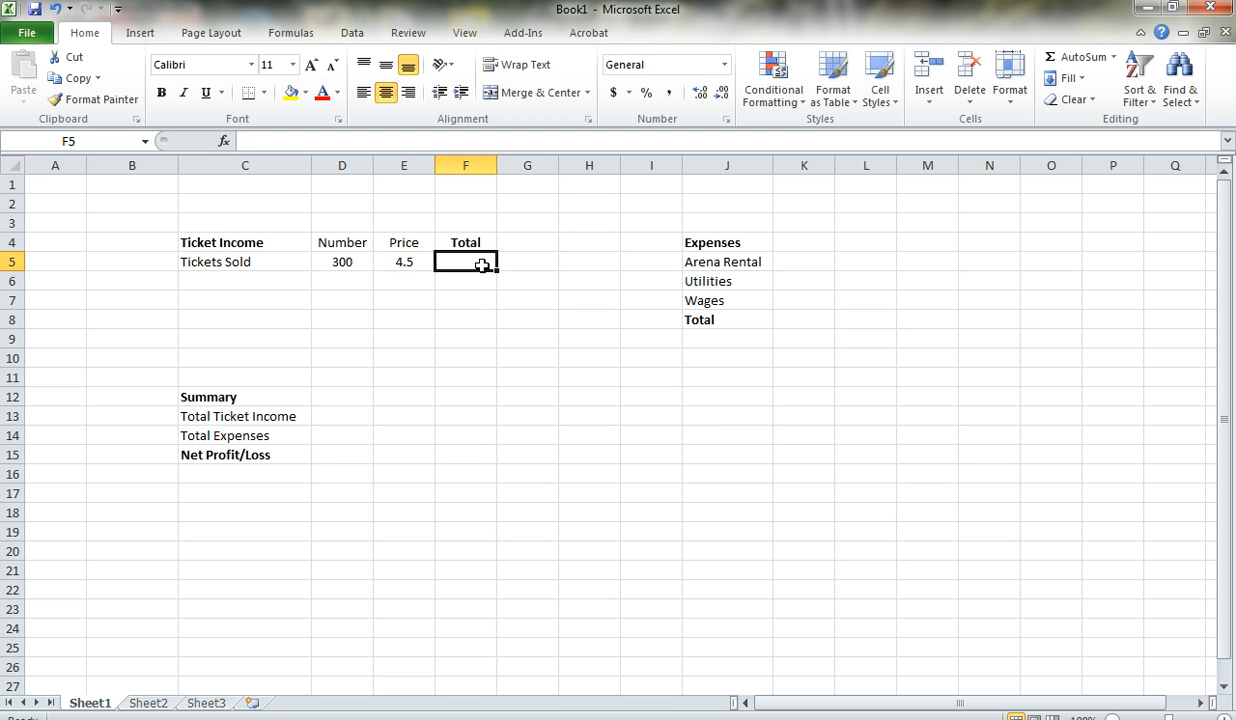
# - Format the ticket price and total cells E5:F5 as accounting with the £ English (U.K.) currency
pyautogui.click(404, 259)
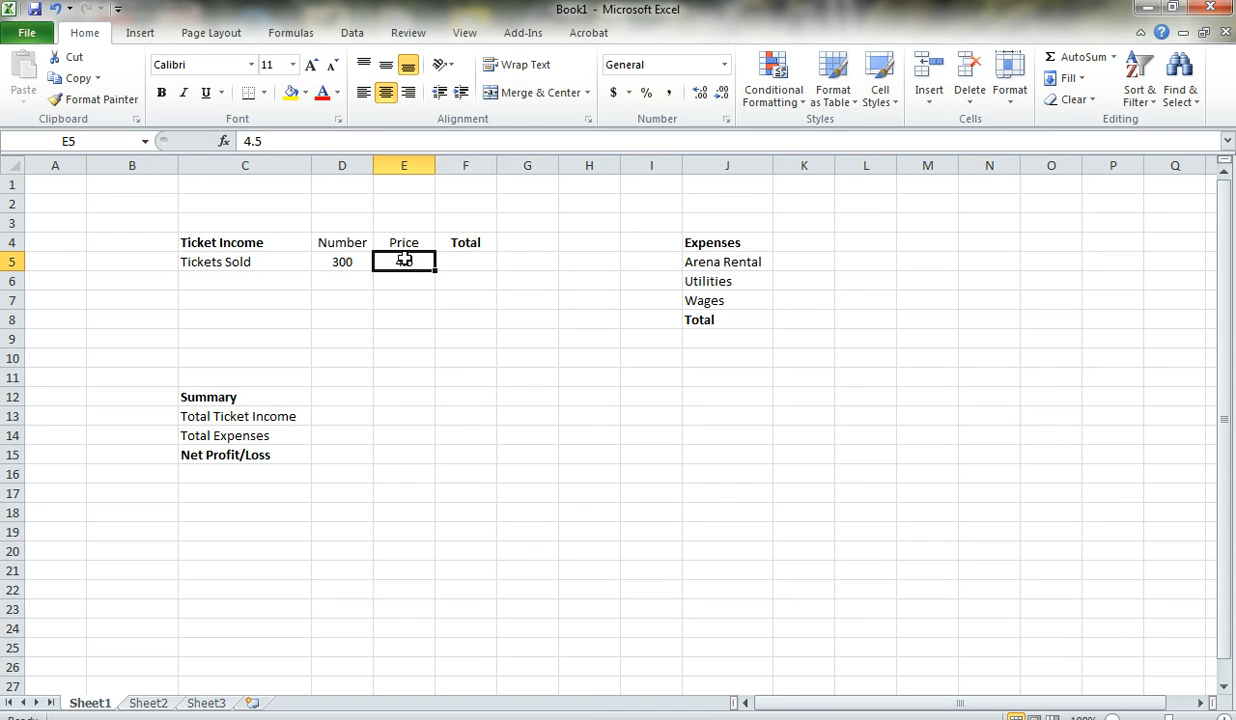
pyautogui.moveTo(404, 259); pyautogui.dragTo(446, 261)
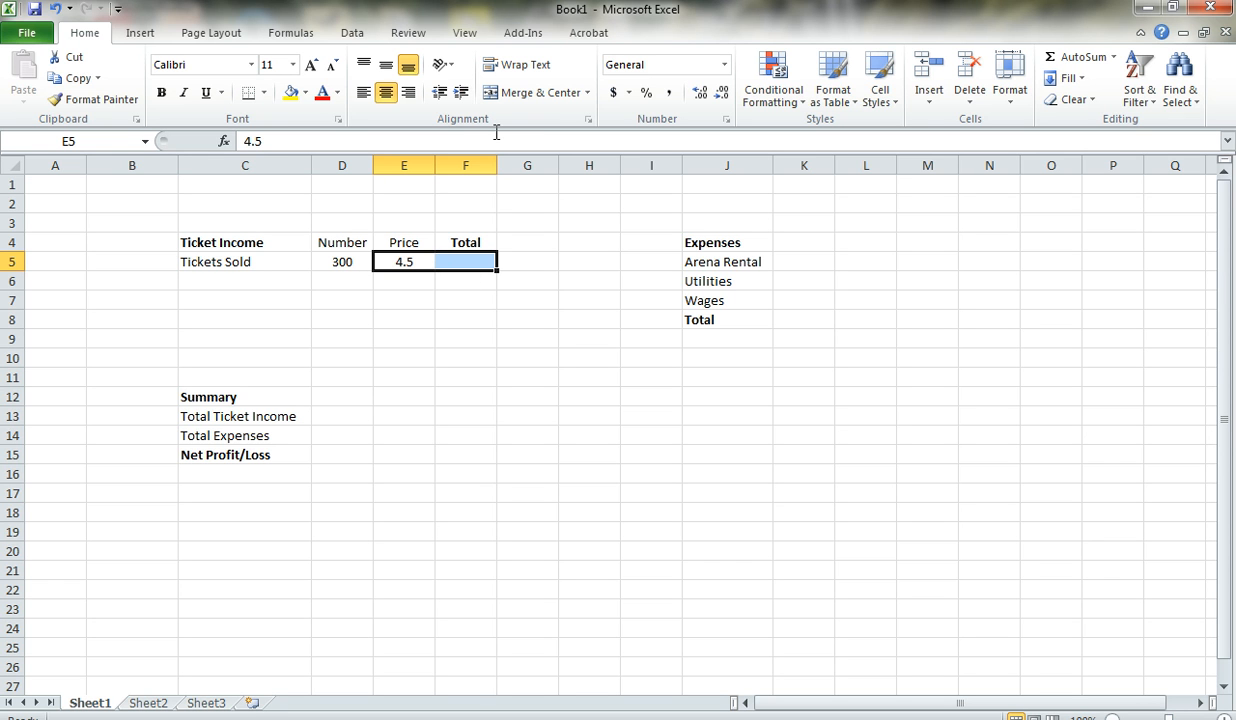
pyautogui.click(629, 93)
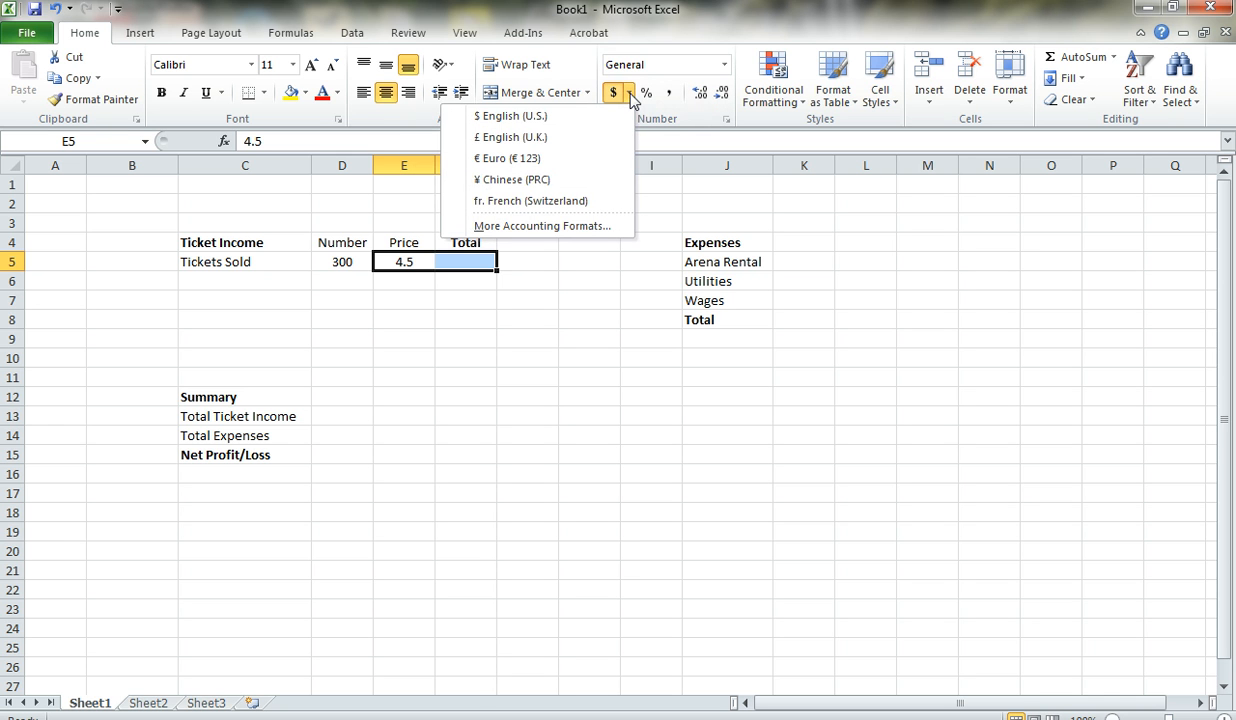
pyautogui.click(551, 147)
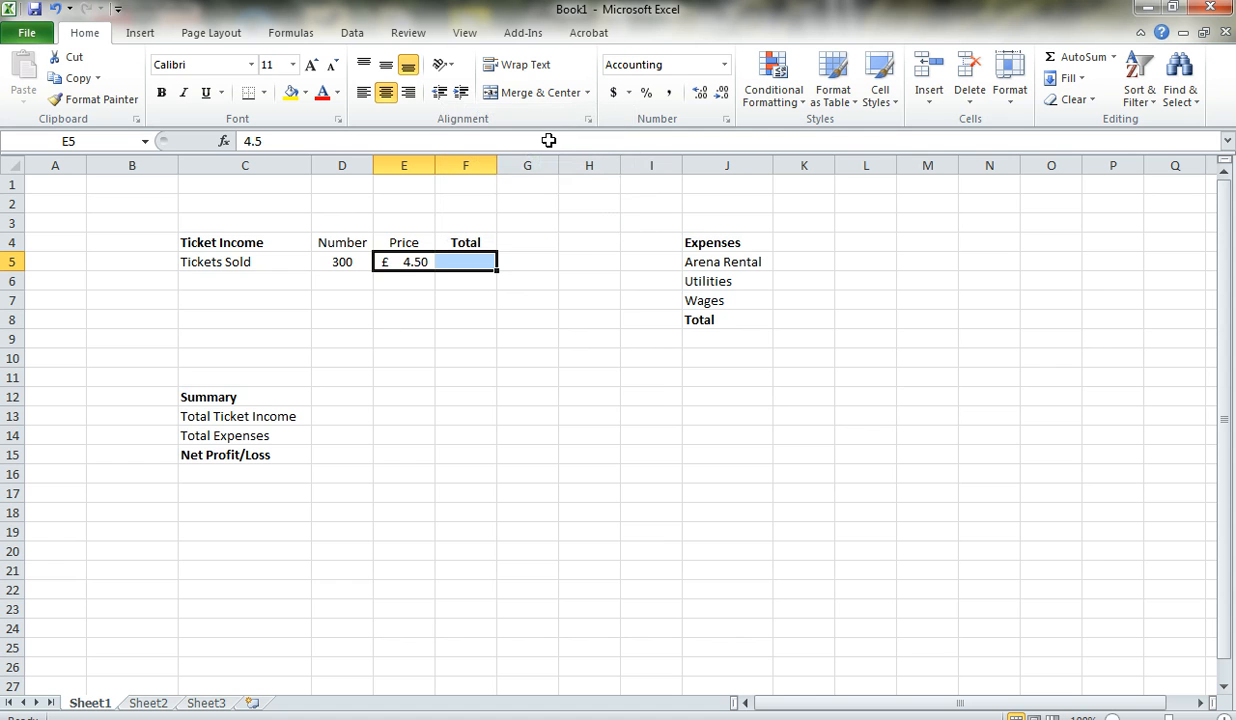
# - Calculate the ticket income total in F5 with the formula =D5*E5
pyautogui.click(482, 265)
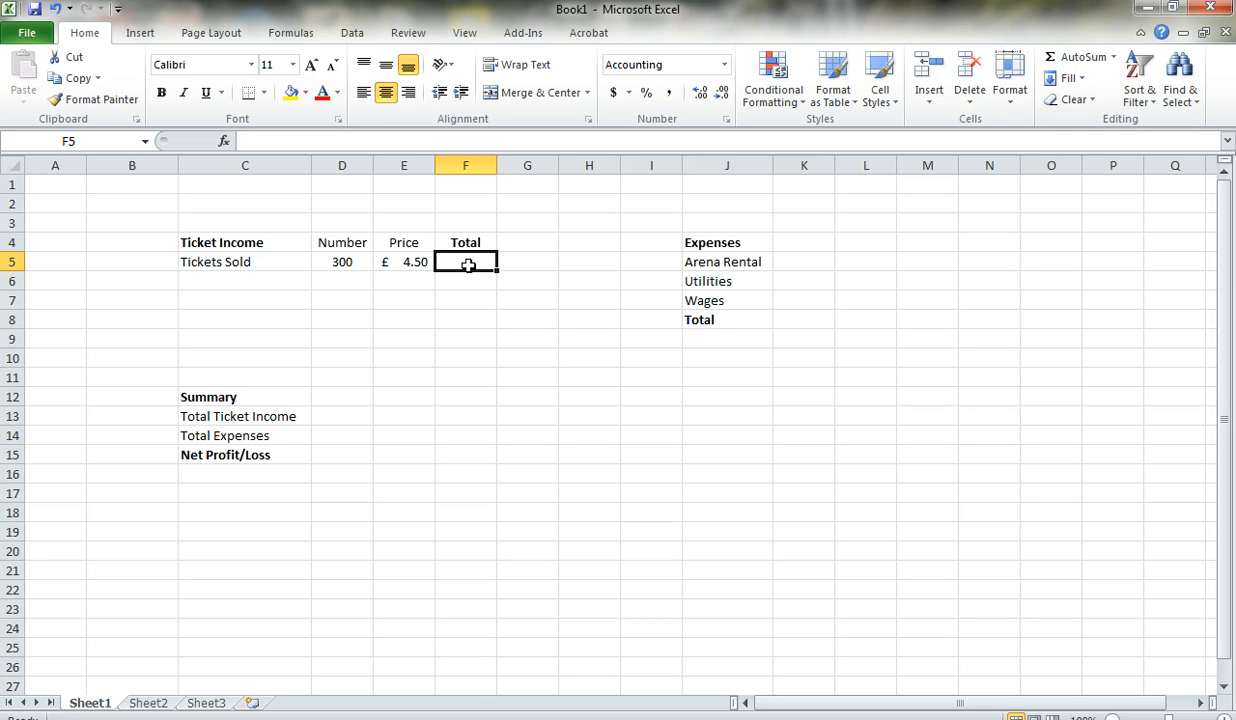
pyautogui.write('=')
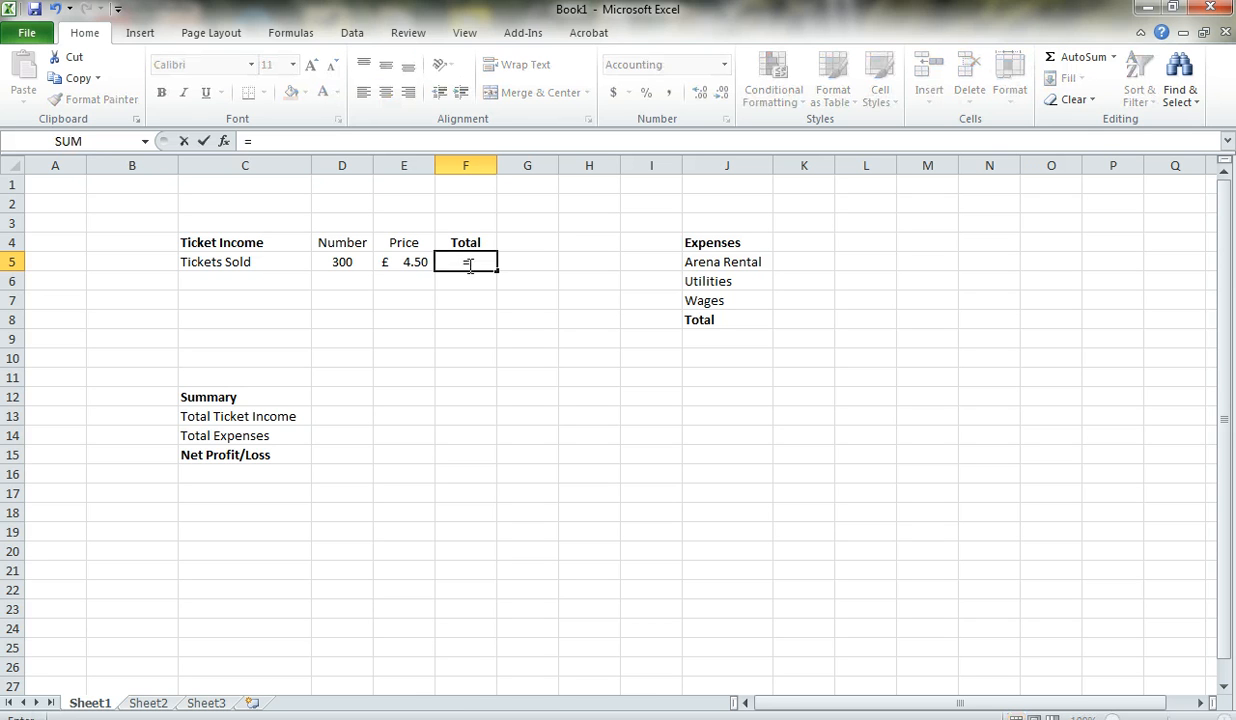
pyautogui.click(350, 261)
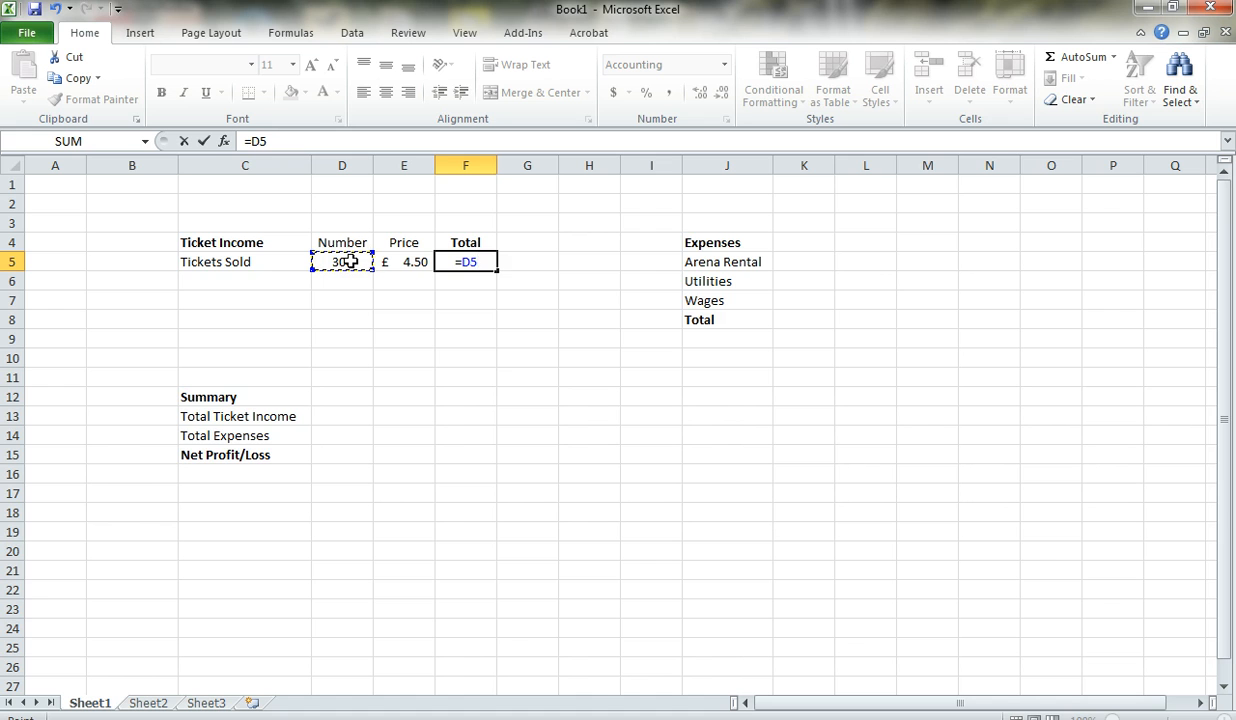
pyautogui.write('*')
pyautogui.click(405, 262)
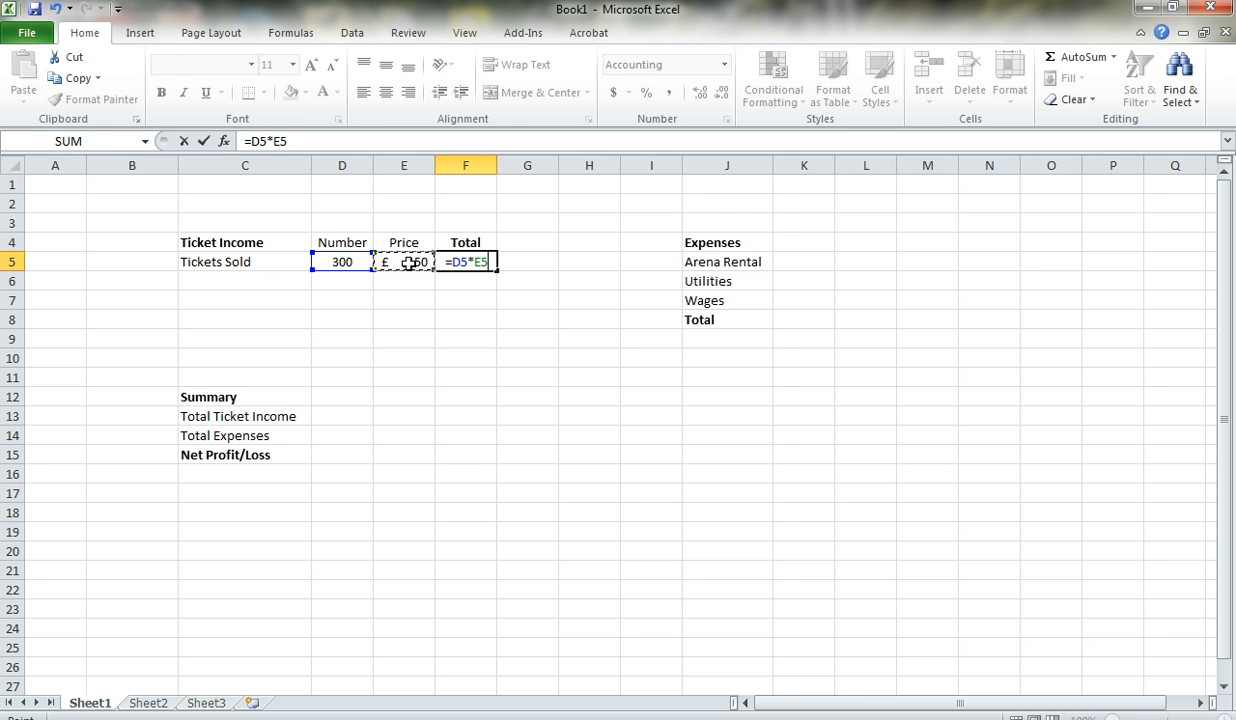
pyautogui.press('Return')
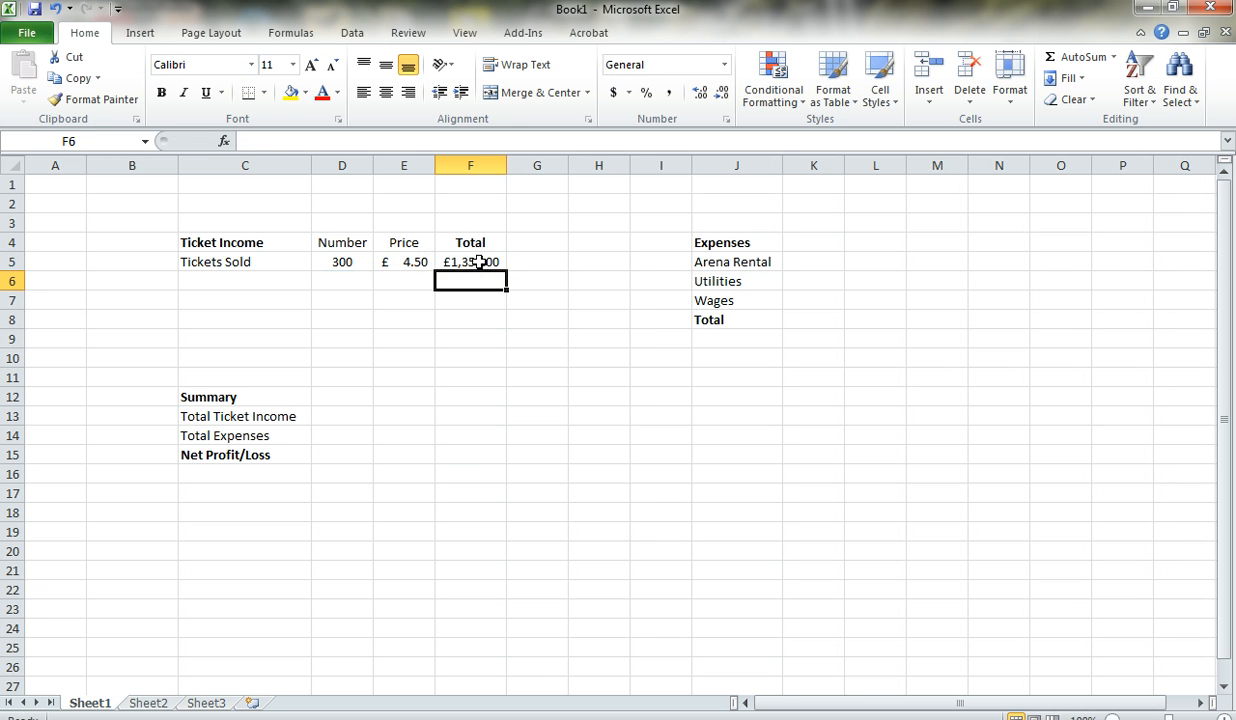
# - Change the number of tickets sold in D5 to 250 and check the total formula in F5
pyautogui.click(339, 262)
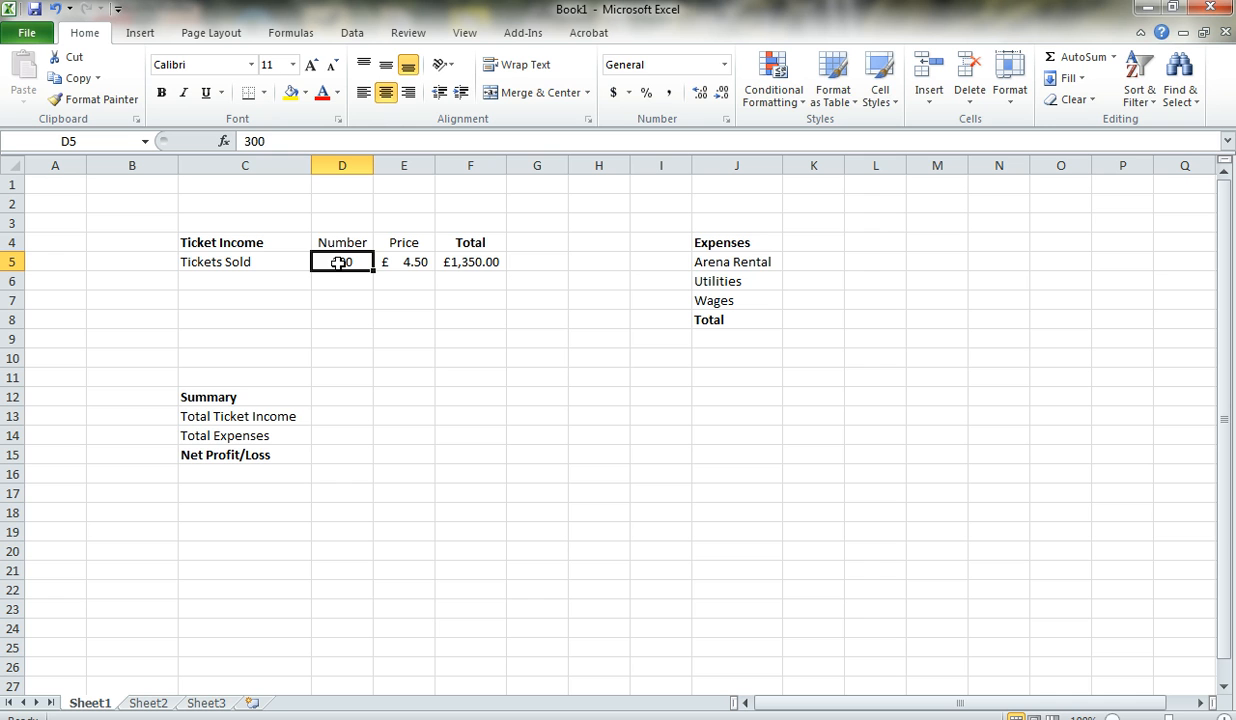
pyautogui.write('25')
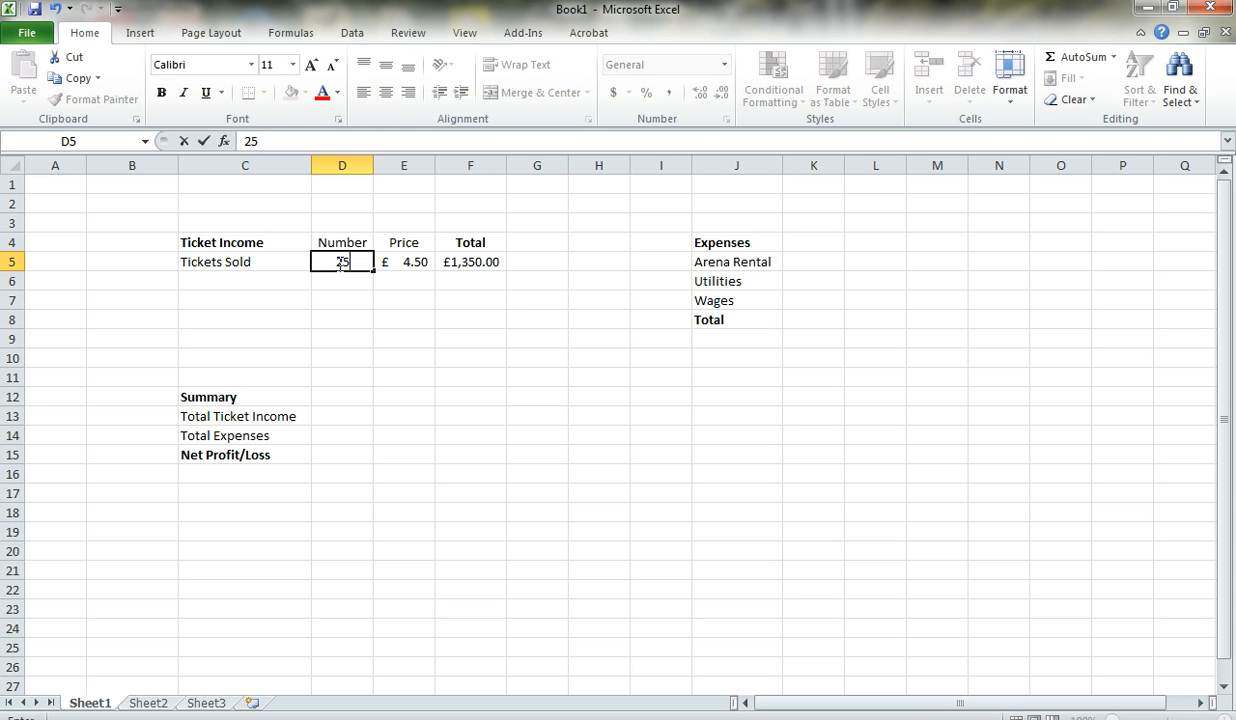
pyautogui.write('0')
pyautogui.press('Return')
pyautogui.press('Right')
pyautogui.press('Right')
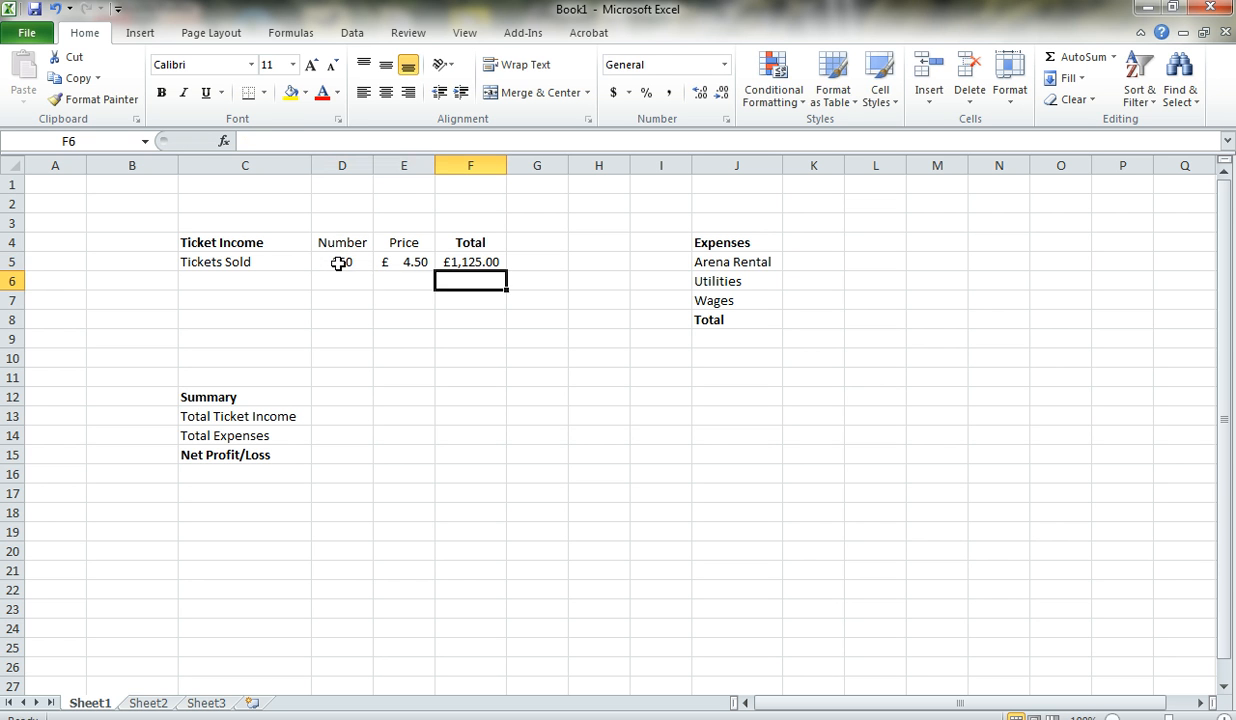
pyautogui.press('Up')
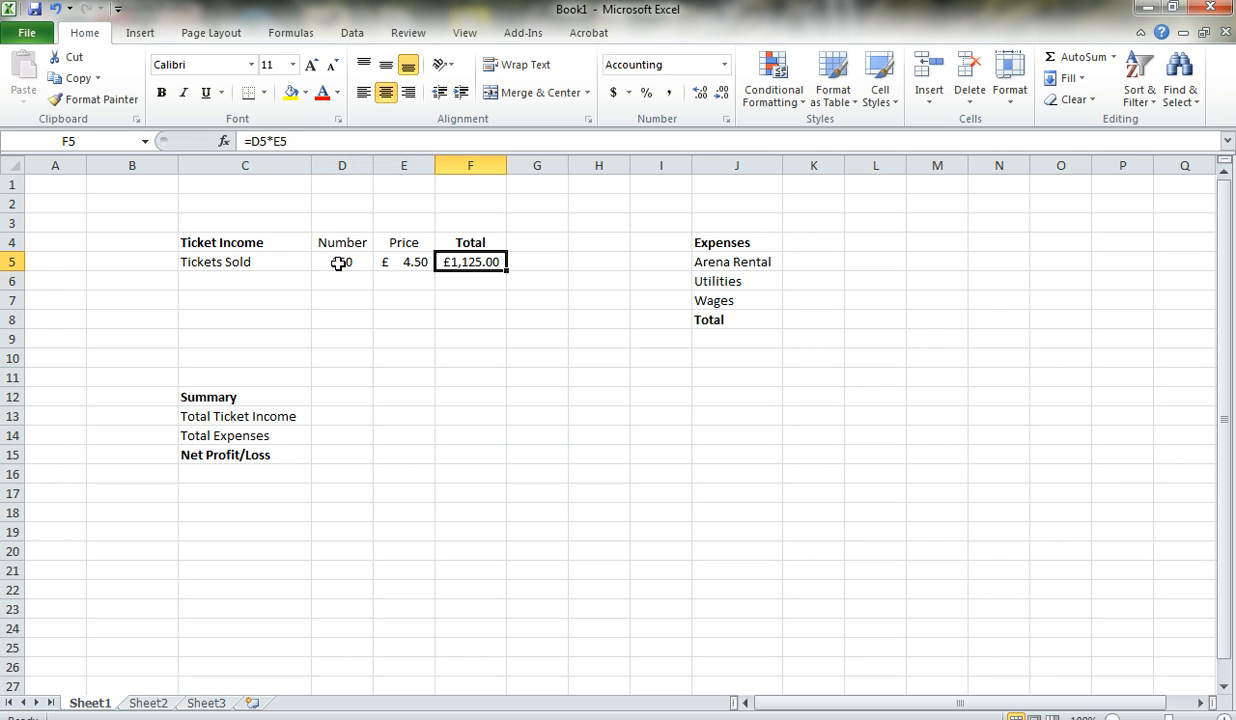
# - Enter the expense amounts in column K: 125 for Arena Rental, 456 for Utilities and 34 for Wages
pyautogui.press('Down')
pyautogui.press('Right')
pyautogui.press('Right')
pyautogui.press('Right')
pyautogui.press('Right')
pyautogui.press('Right')
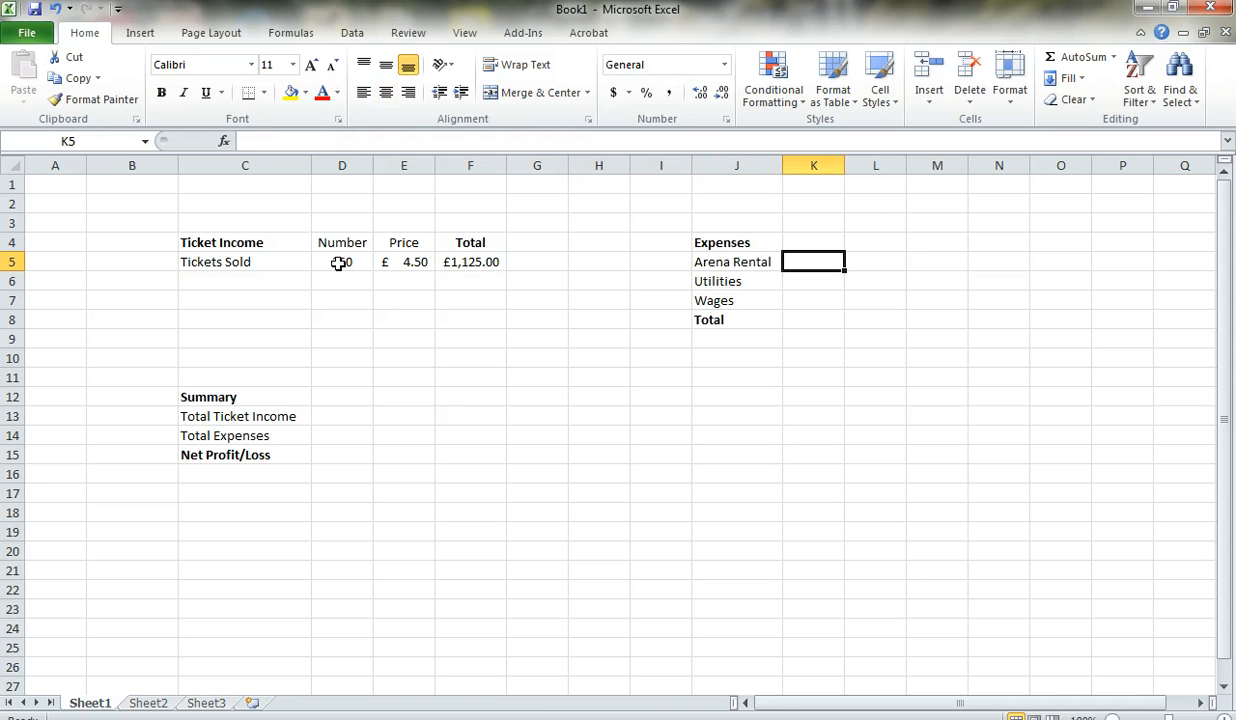
pyautogui.write('125')
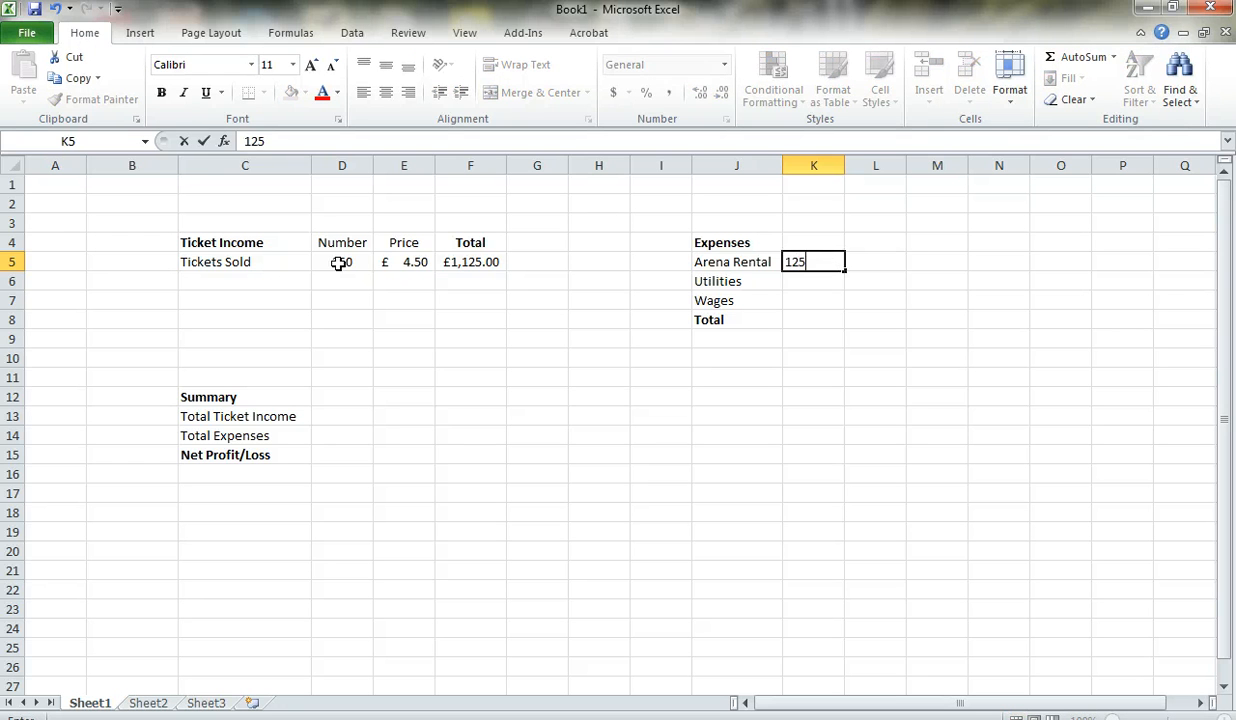
pyautogui.press('Return')
pyautogui.write('456')
pyautogui.press('Return')
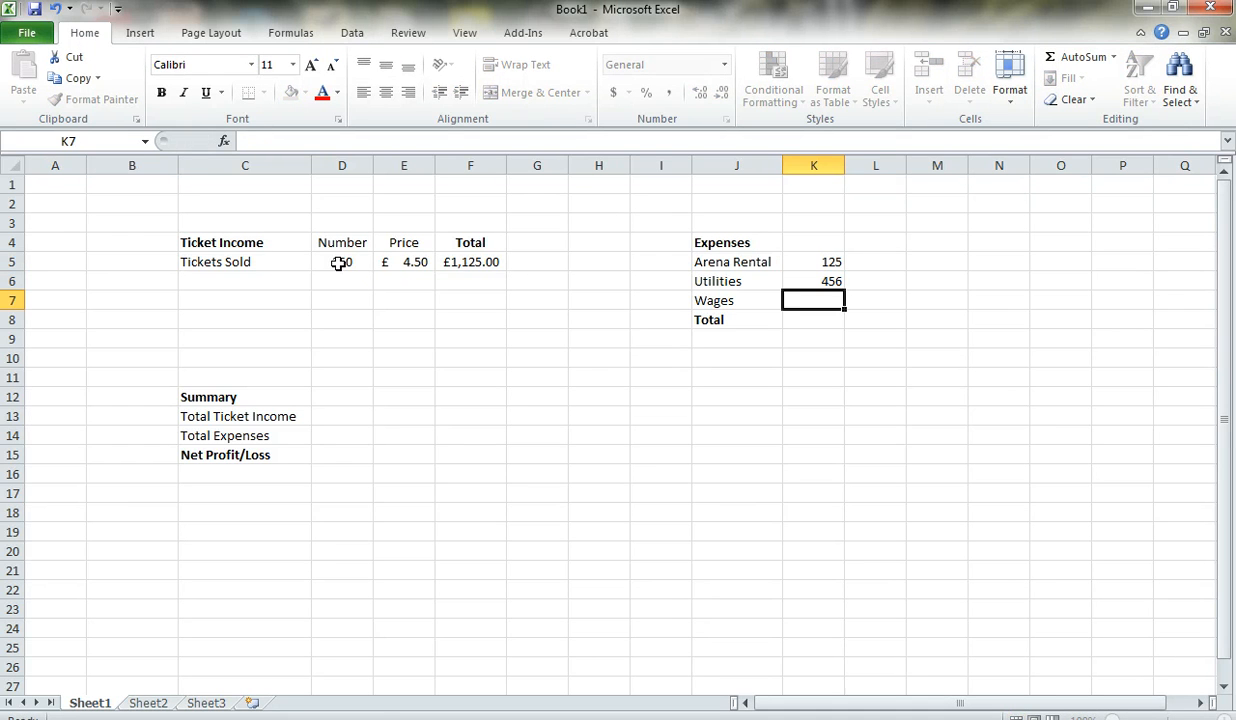
pyautogui.write('34')
pyautogui.press('Return')
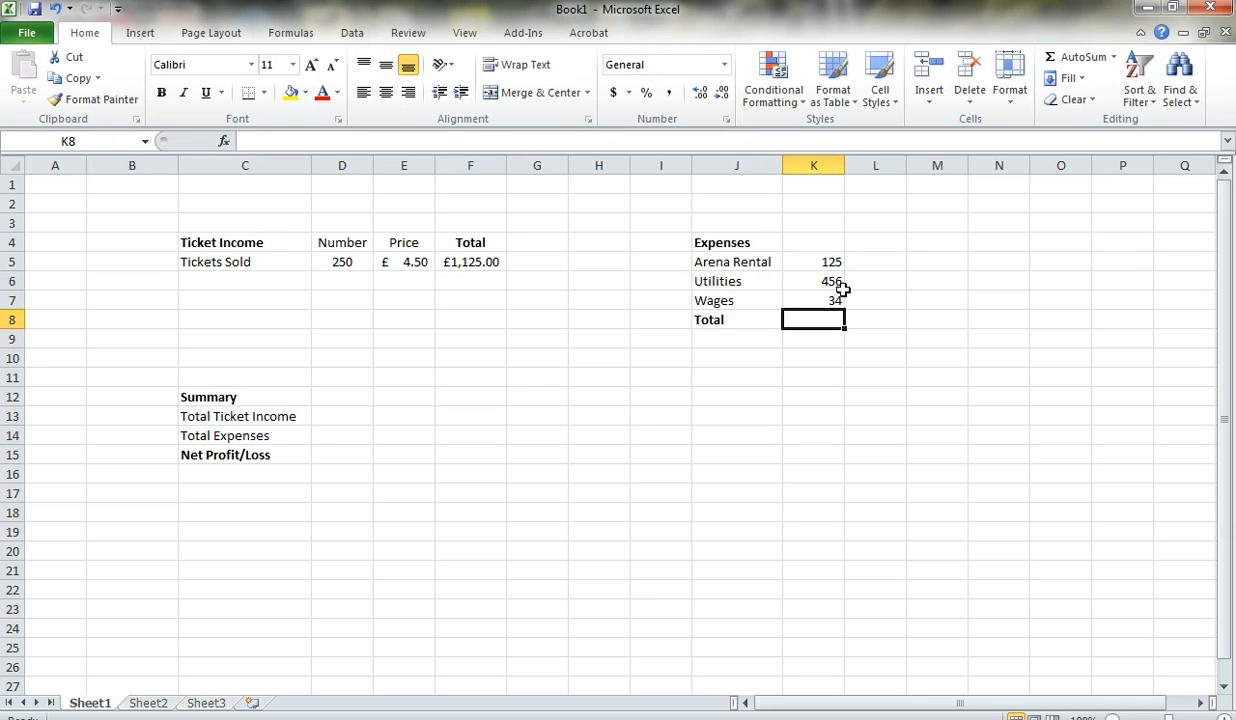
# - Format the expense cells K5:K8 as accounting with the £ English (U.K.) currency and centre them
pyautogui.moveTo(830, 262); pyautogui.dragTo(830, 318)
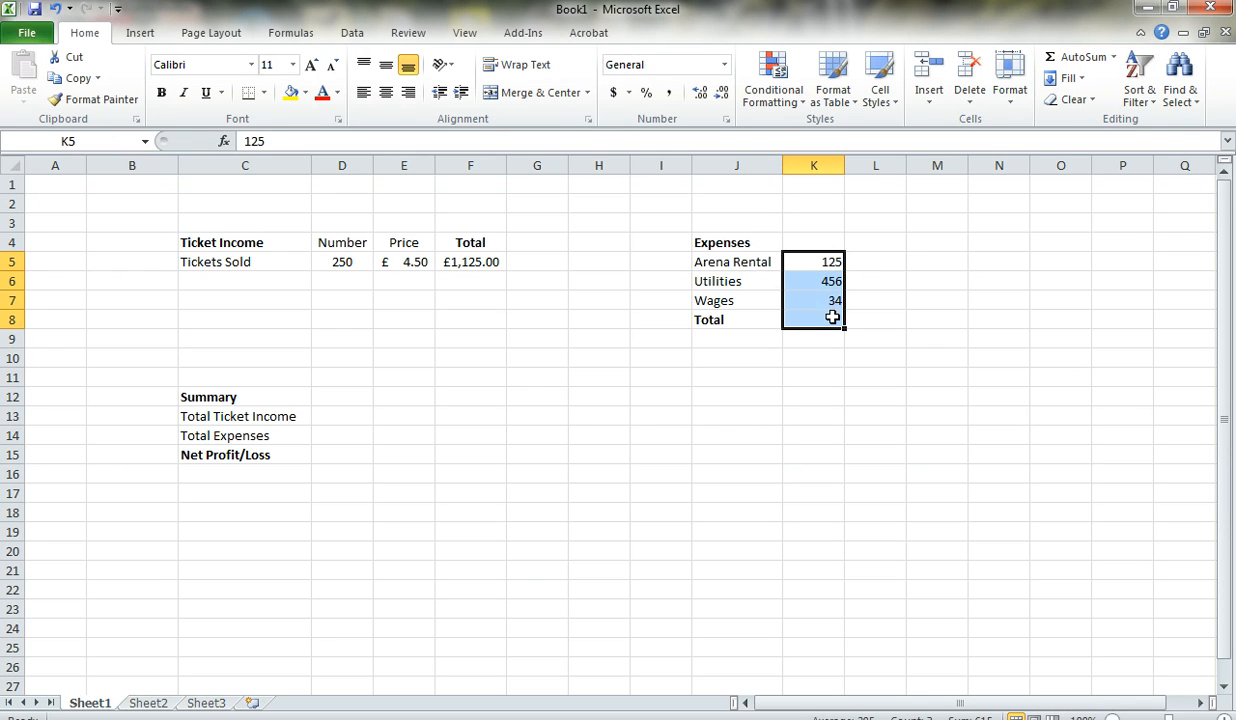
pyautogui.click(629, 93)
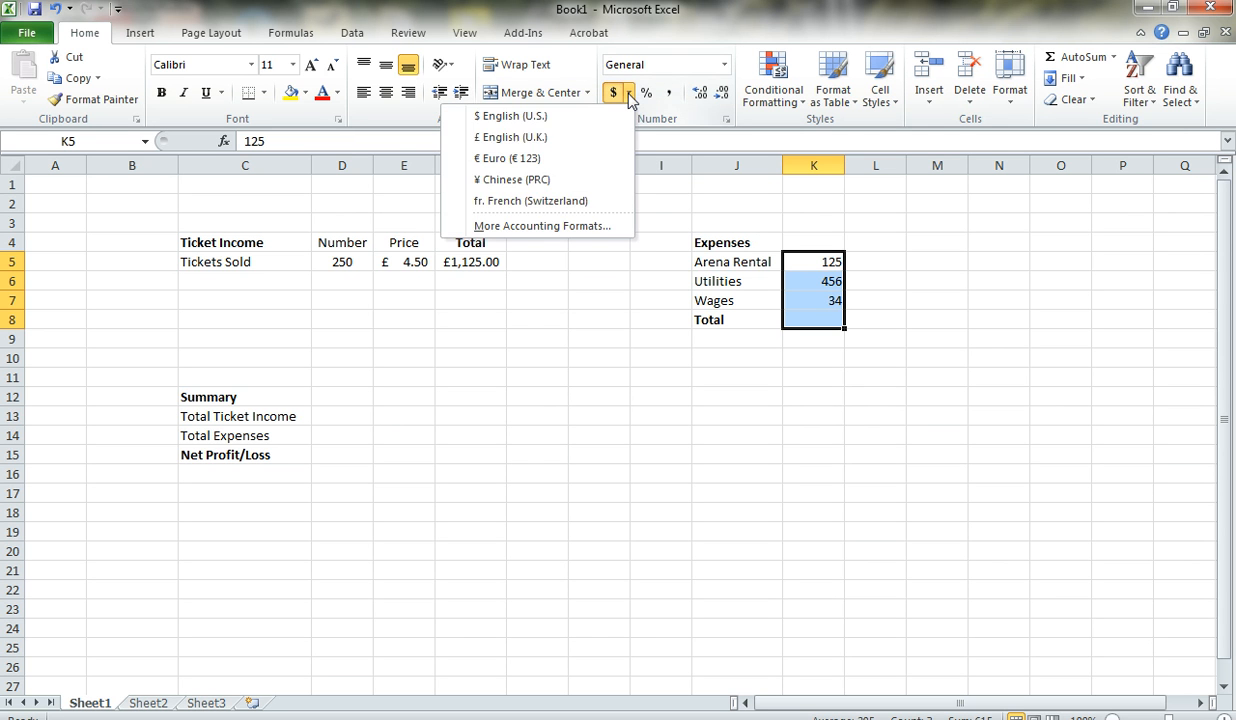
pyautogui.click(620, 137)
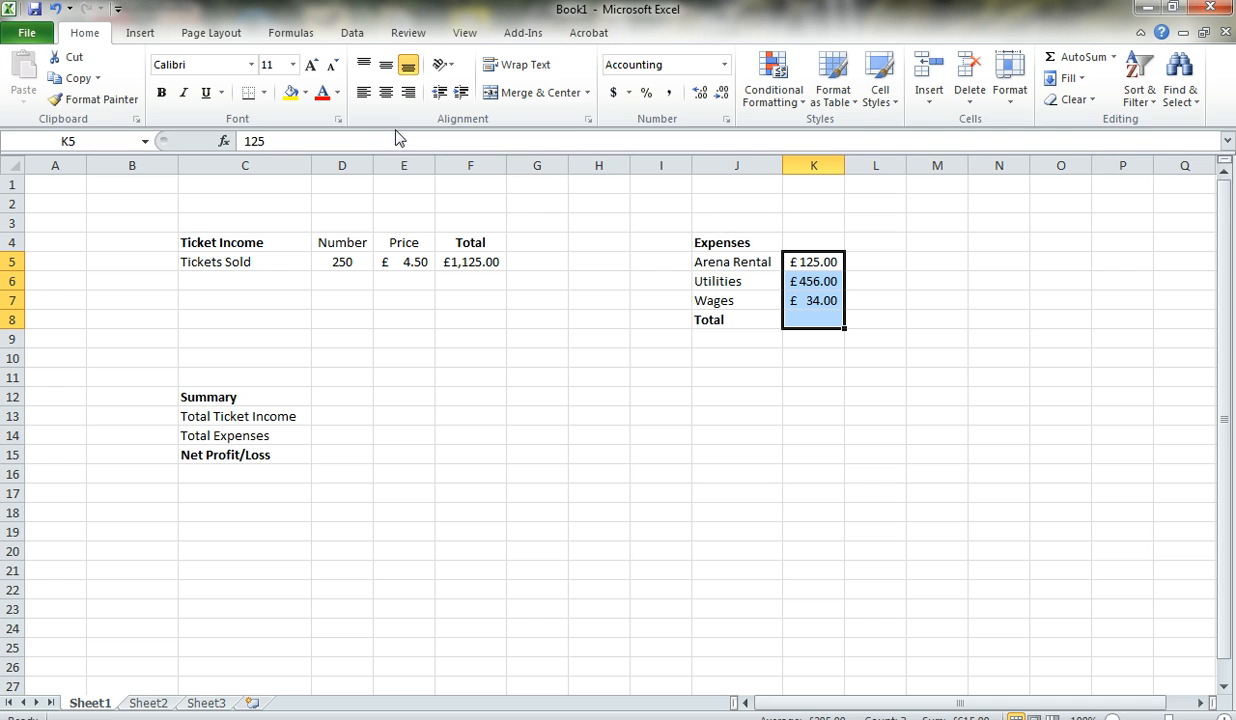
pyautogui.click(385, 93)
# - Total the expenses in K8 with AutoSum over K5:K7
pyautogui.click(823, 318)
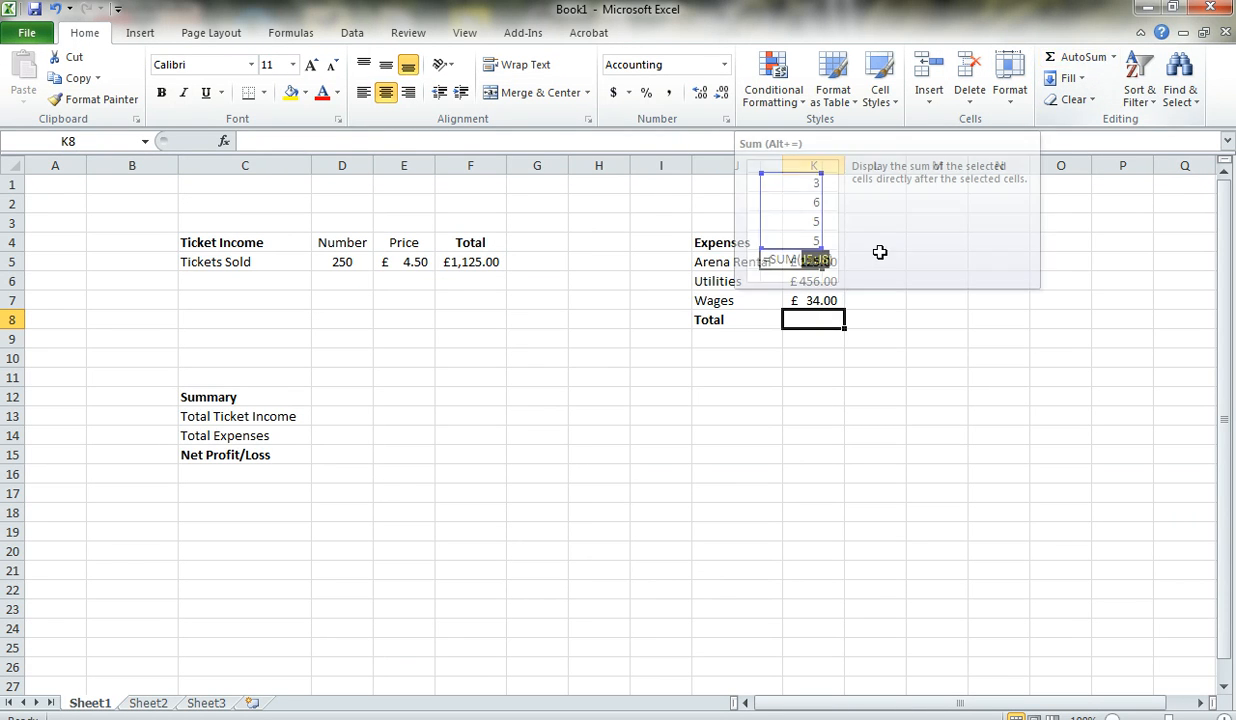
pyautogui.click(1064, 56)
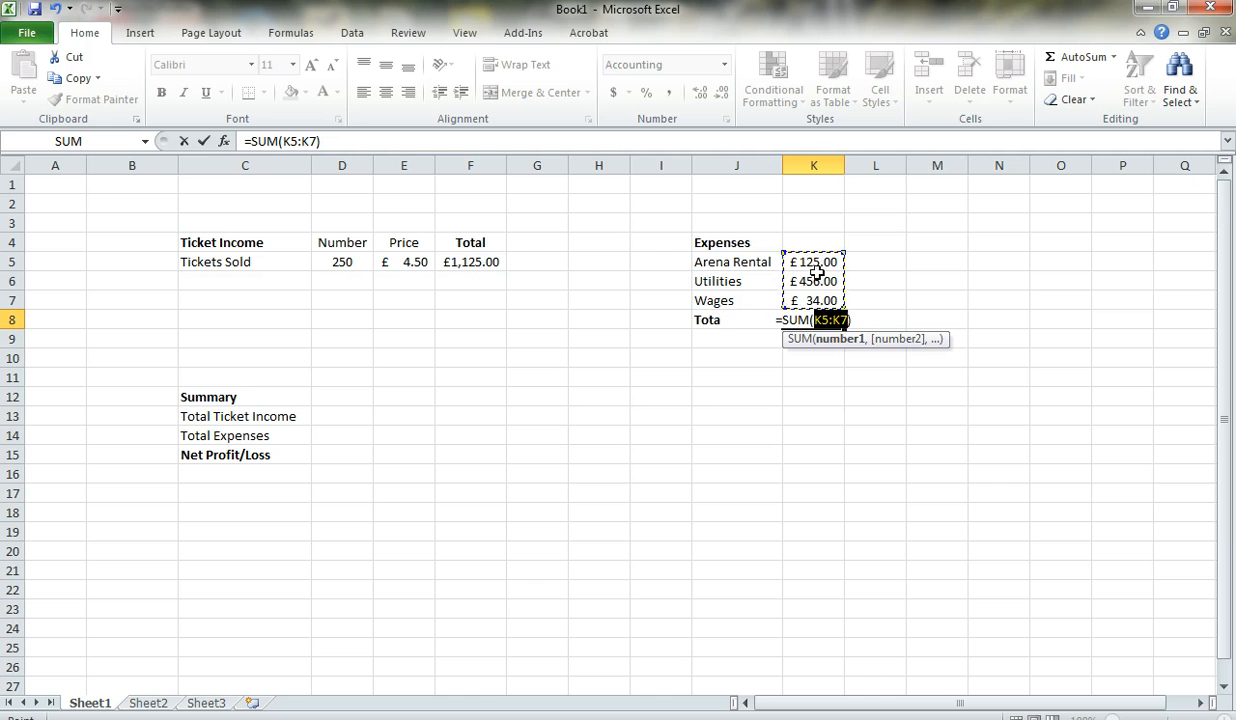
pyautogui.press('Return')
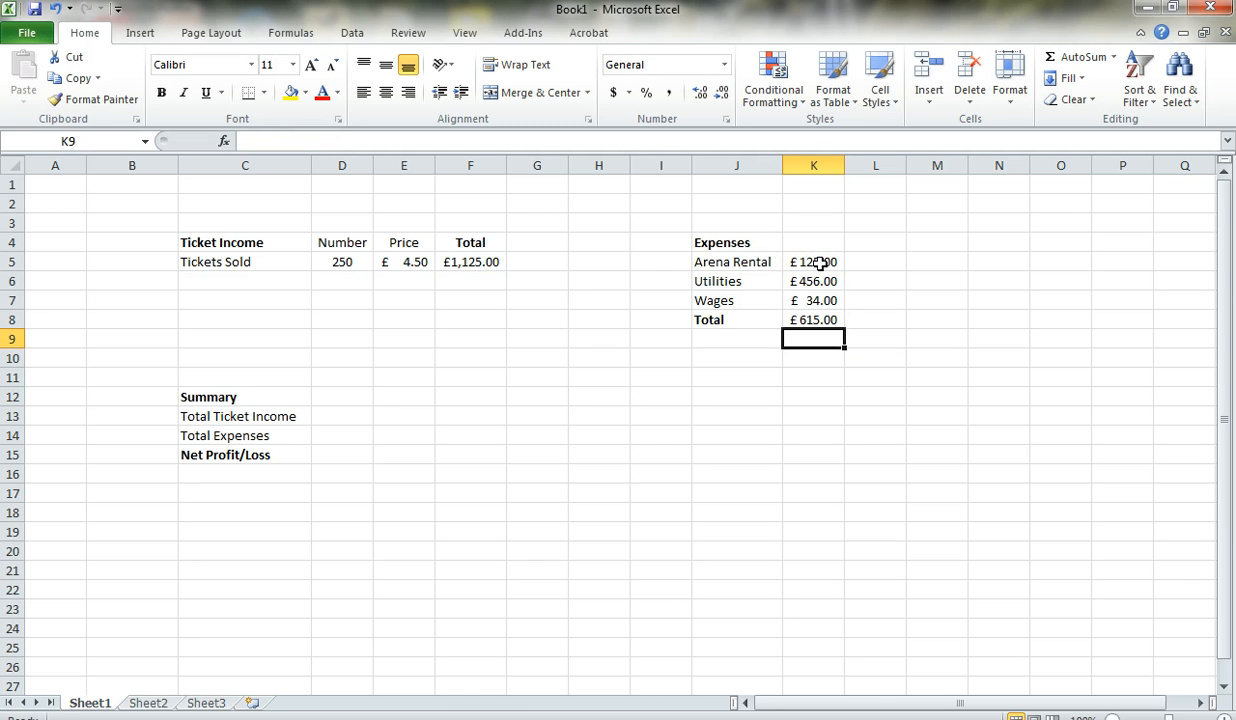
# - Change the Arena Rental expense to 250 and Wages to 345, widening column K to fit the total
pyautogui.click(819, 263)
pyautogui.write('250')
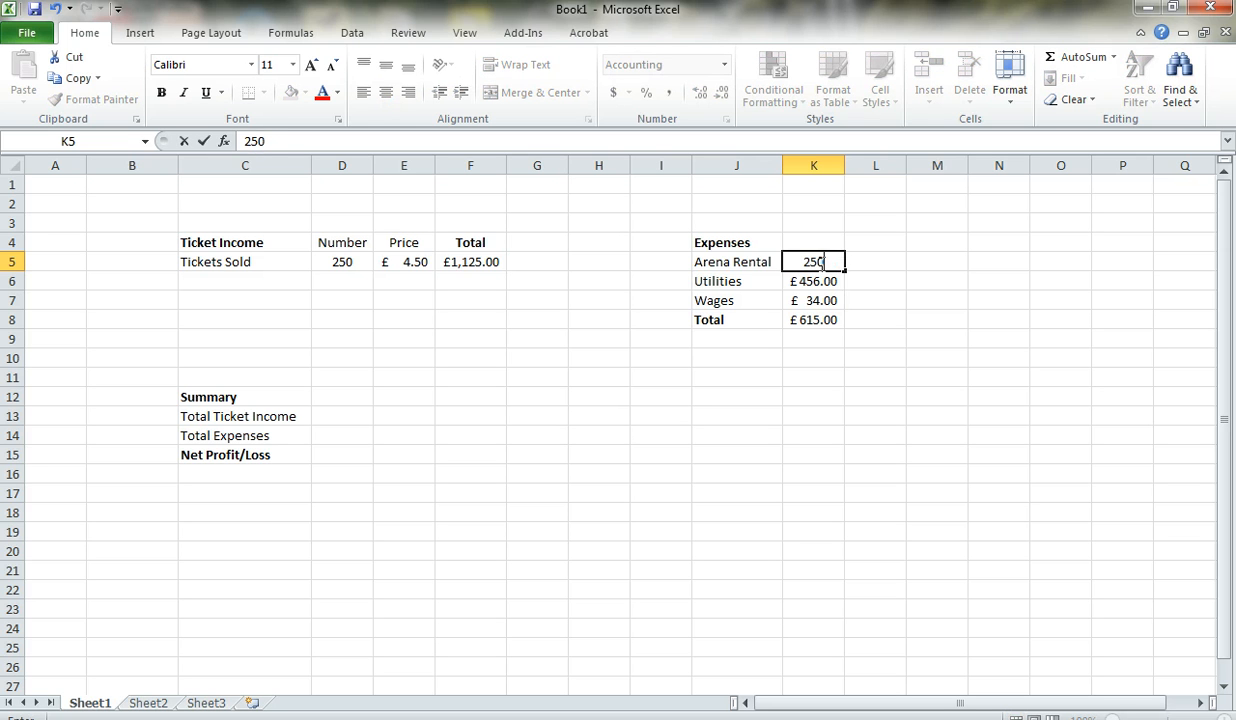
pyautogui.press('Return')
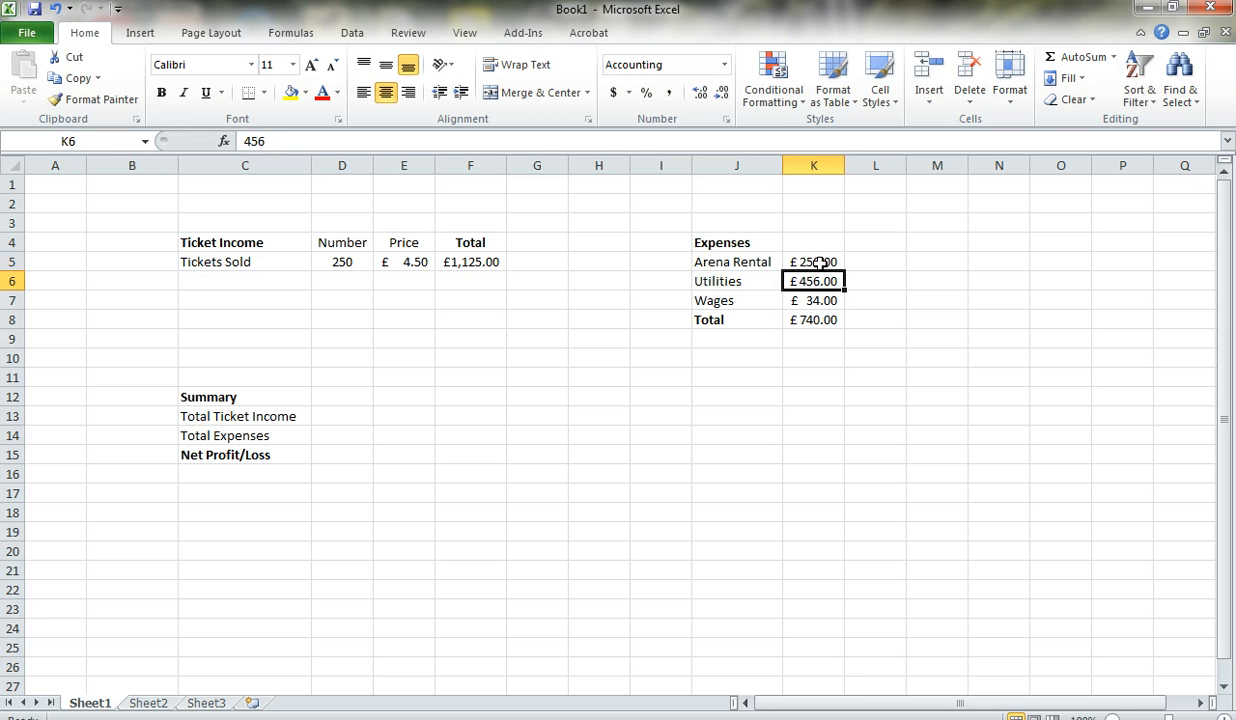
pyautogui.press('Return')
pyautogui.write('345')
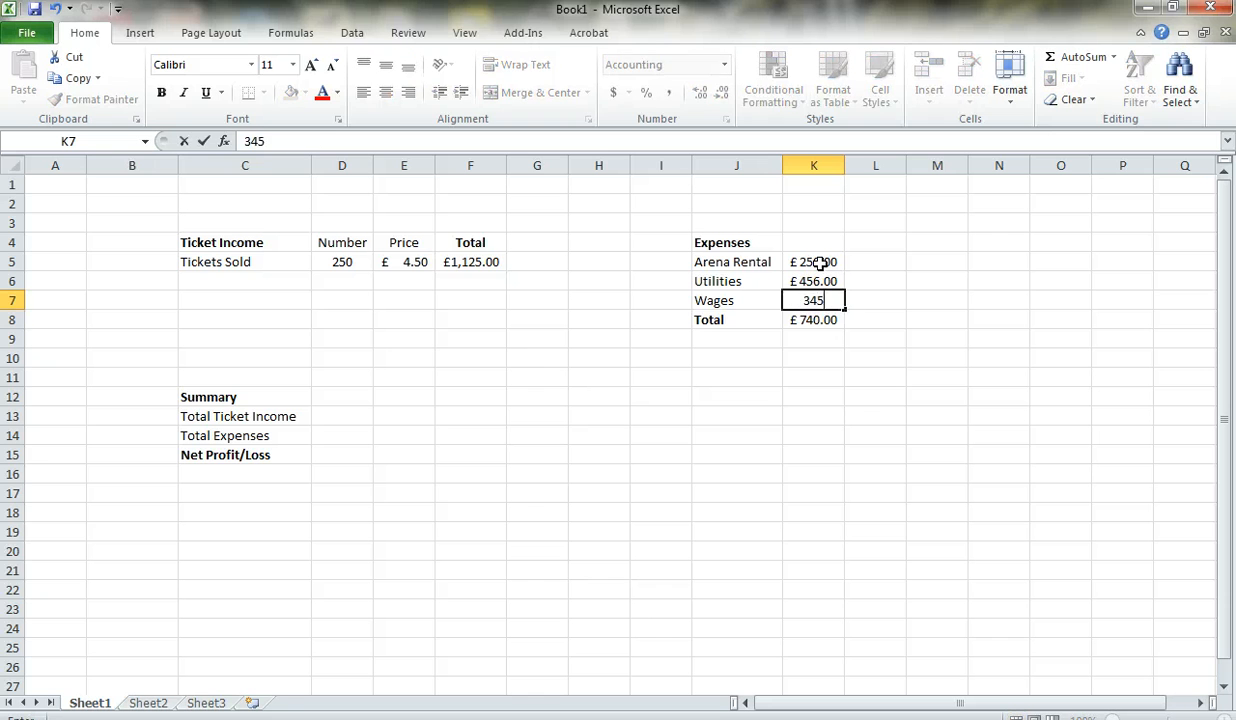
pyautogui.press('Return')
pyautogui.press('Up')
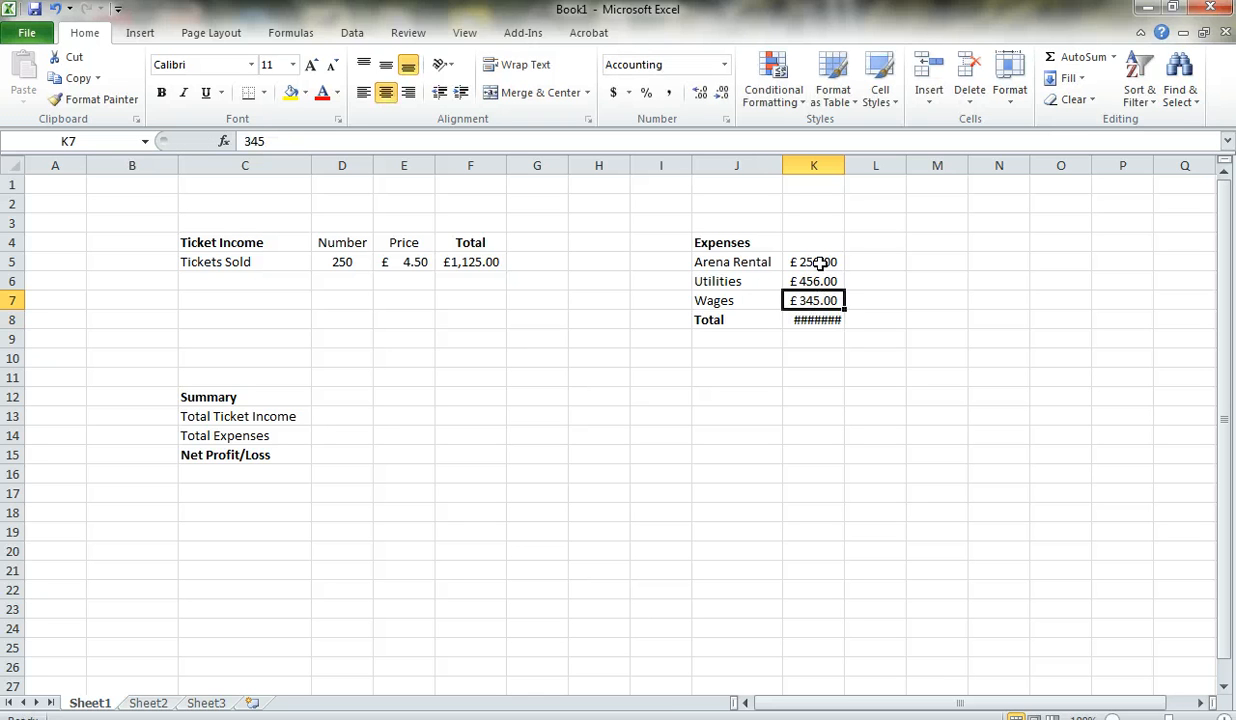
pyautogui.moveTo(815, 320)
pyautogui.moveTo(845, 167); pyautogui.dragTo(858, 168)
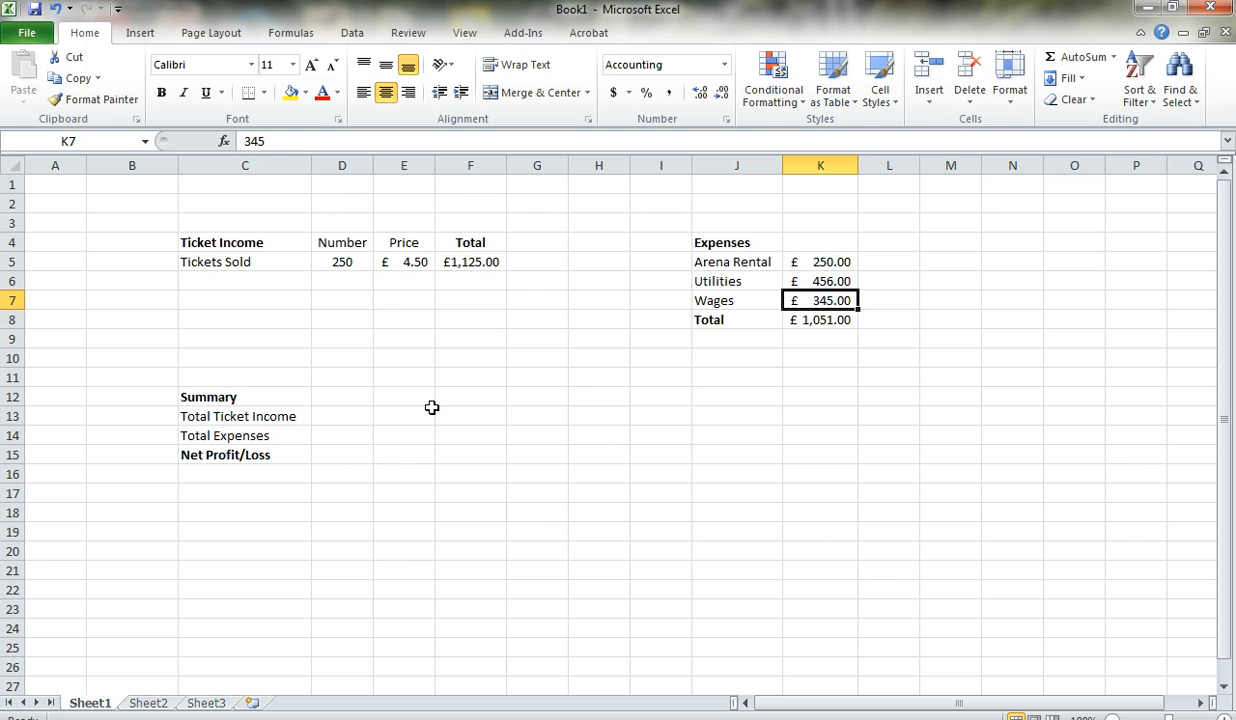
# - Link the summary's Total Ticket Income in D13 to F5 and Total Expenses in D14 to K8
pyautogui.click(347, 418)
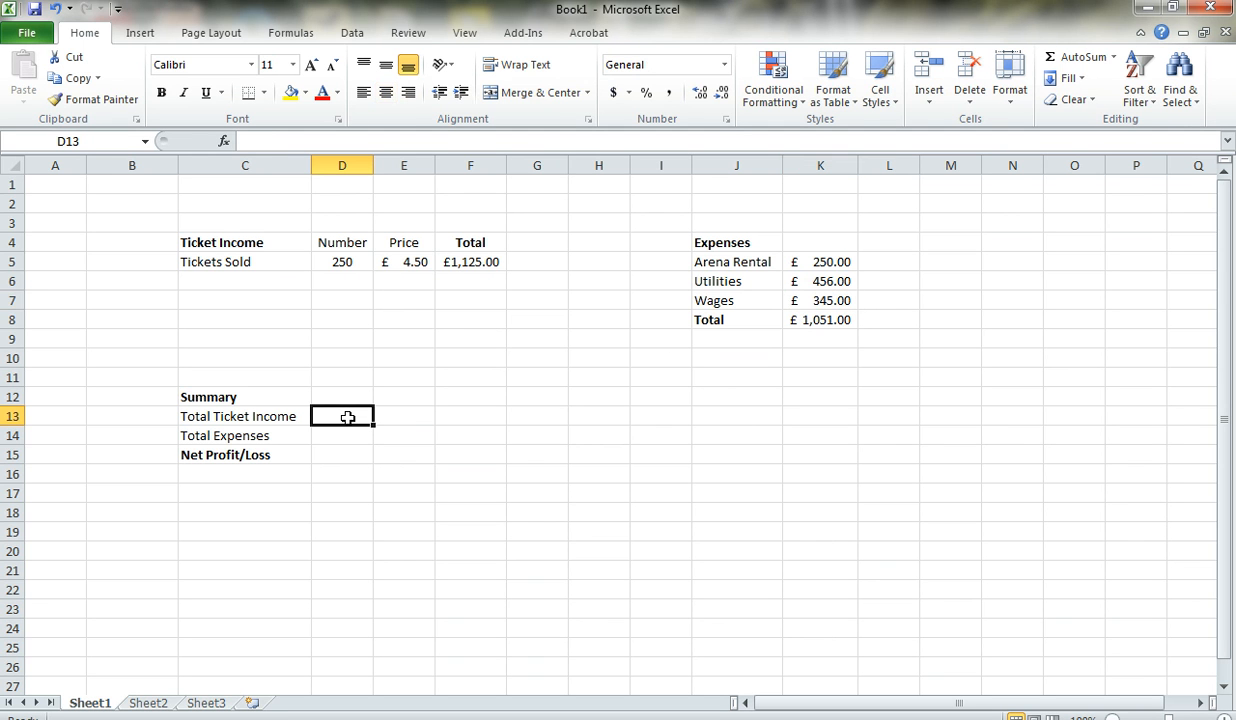
pyautogui.write('=')
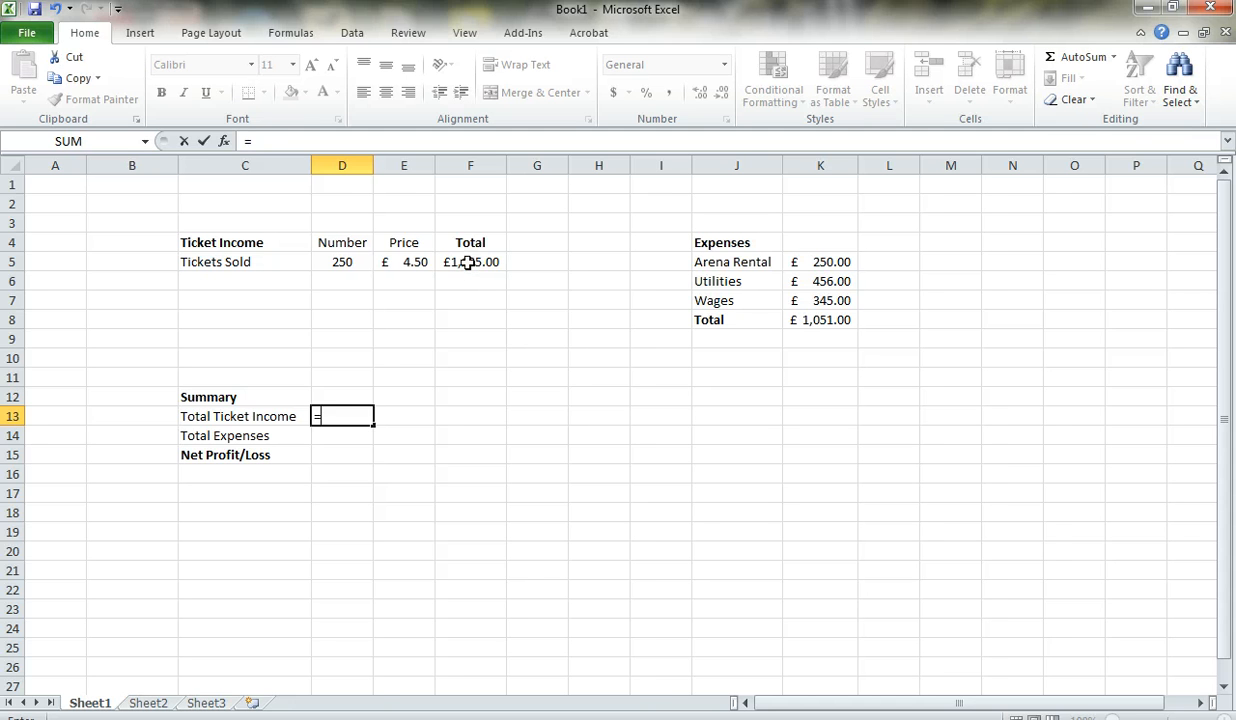
pyautogui.click(467, 262)
pyautogui.press('Return')
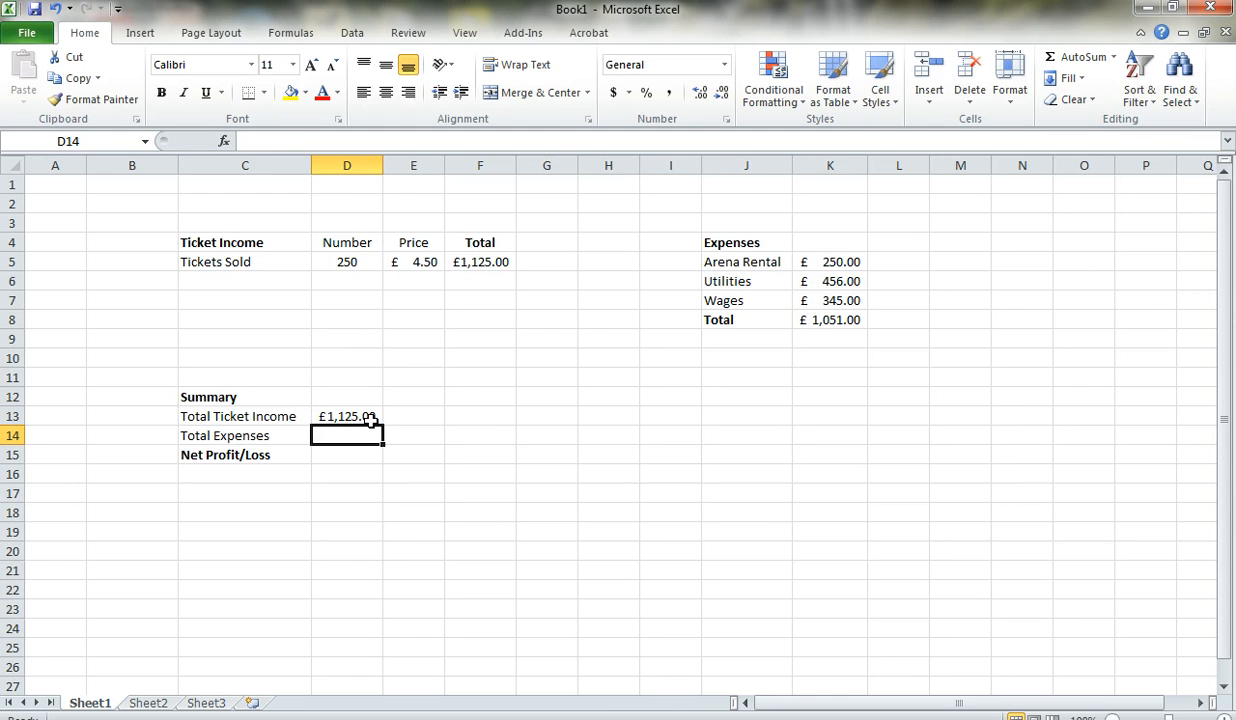
pyautogui.write('=')
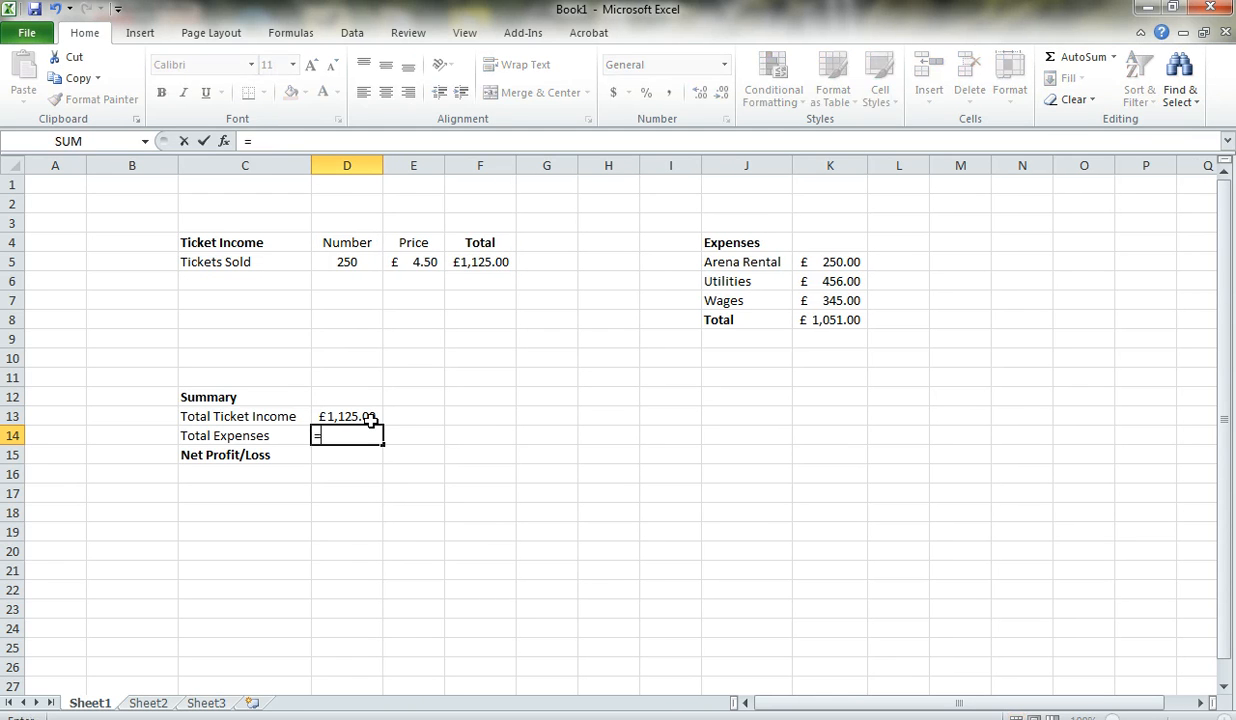
pyautogui.click(840, 320)
pyautogui.press('Return')
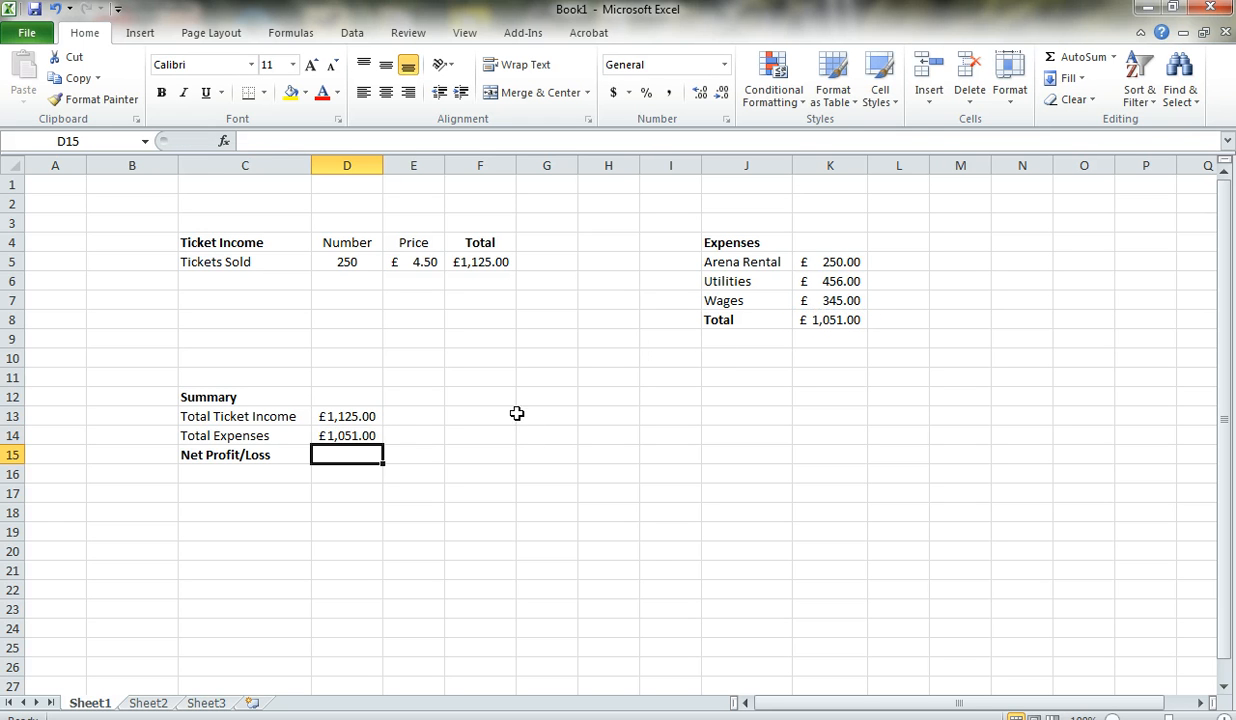
# - Calculate the Net Profit/Loss in D15 with the formula =D13-D14
pyautogui.write('=')
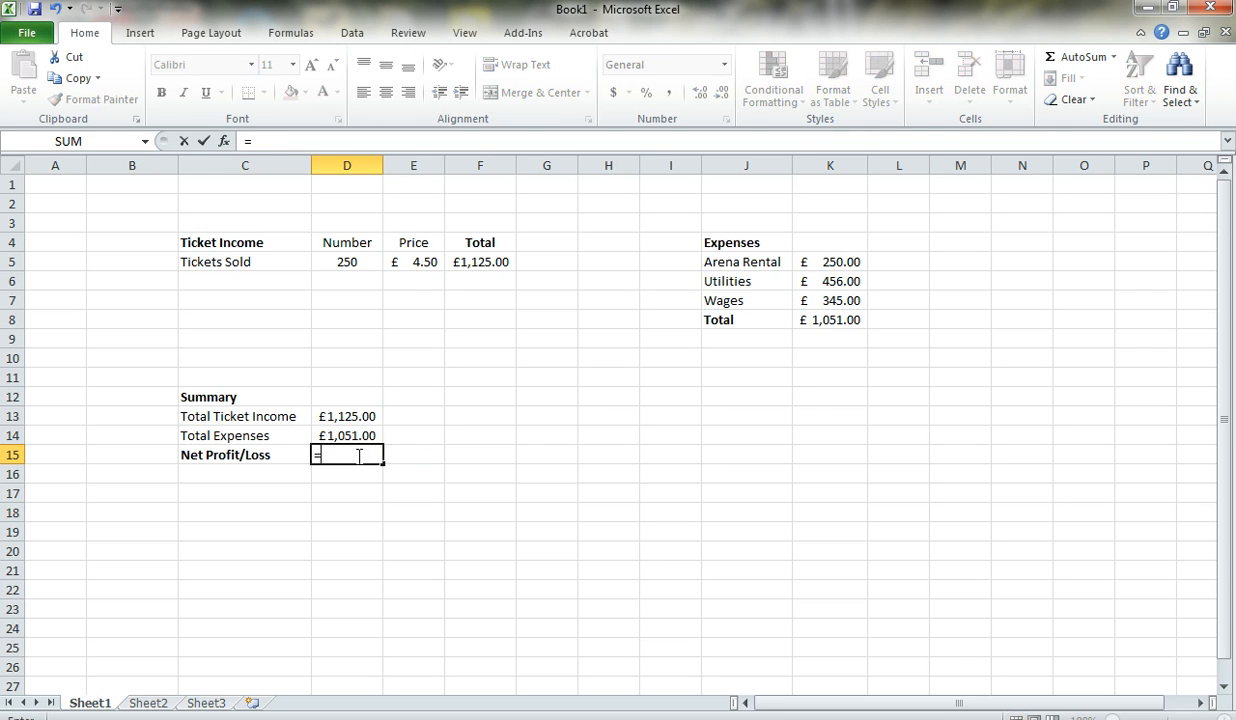
pyautogui.click(339, 417)
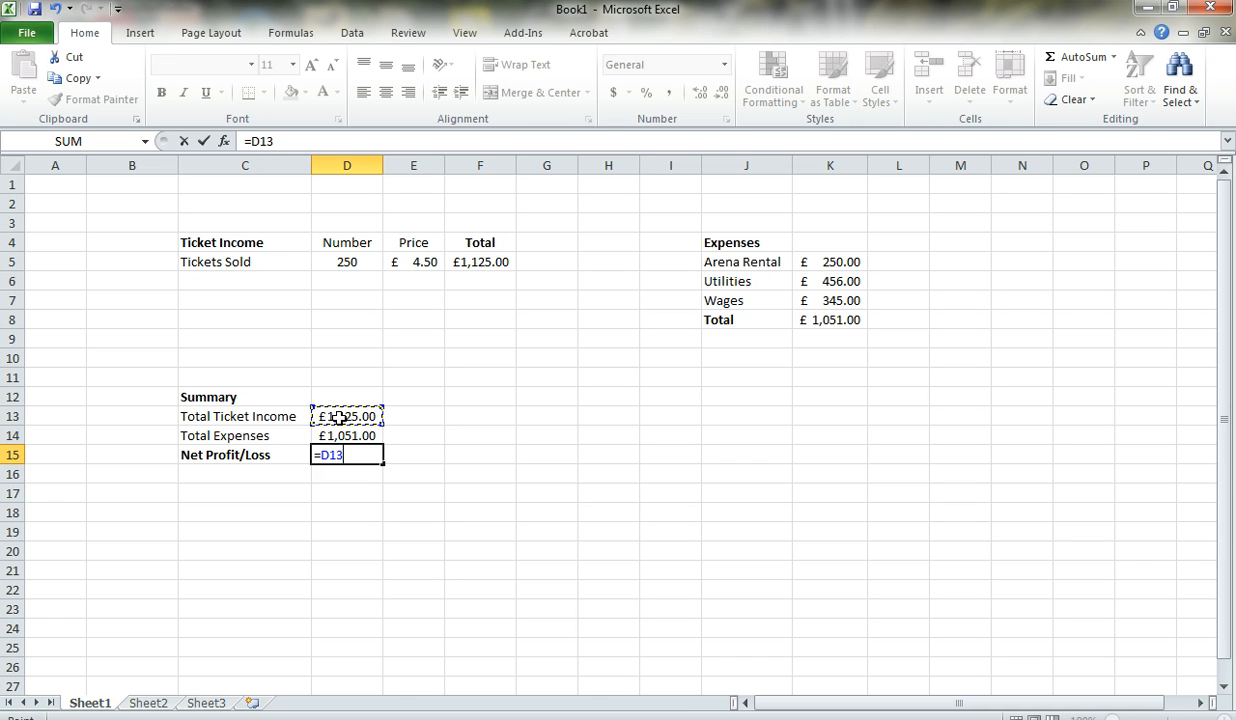
pyautogui.write('-')
pyautogui.click(345, 436)
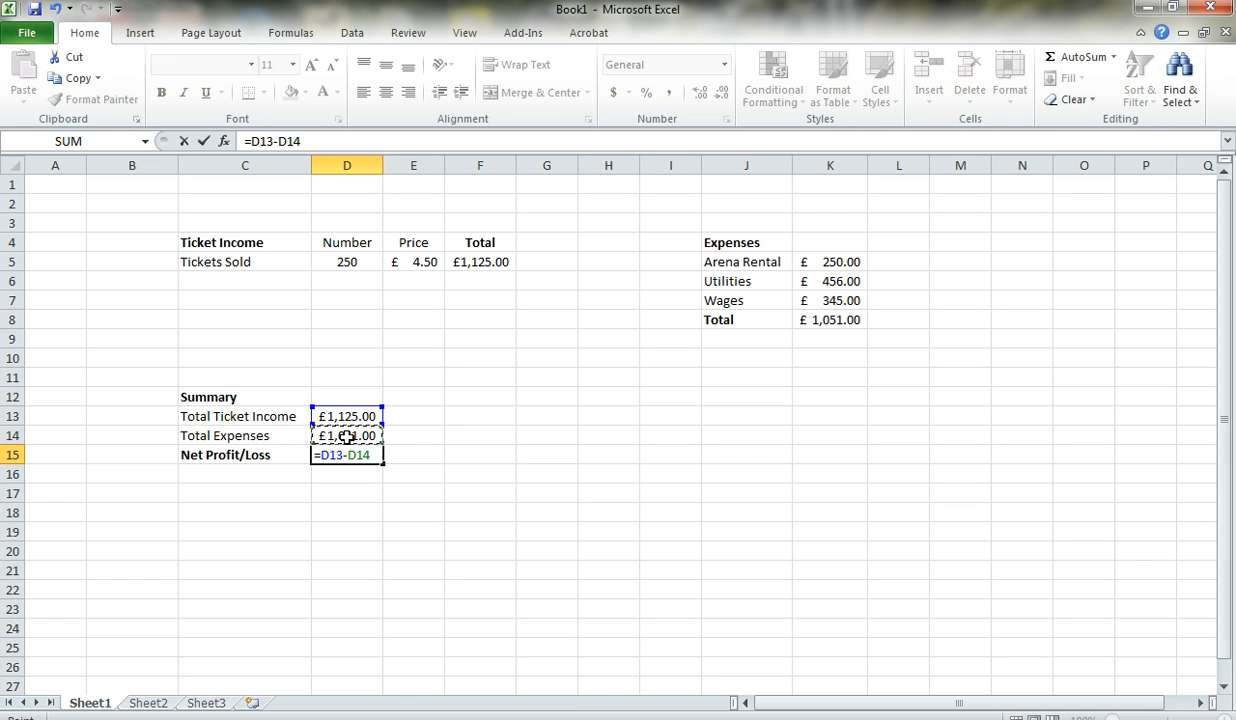
pyautogui.press('Return')
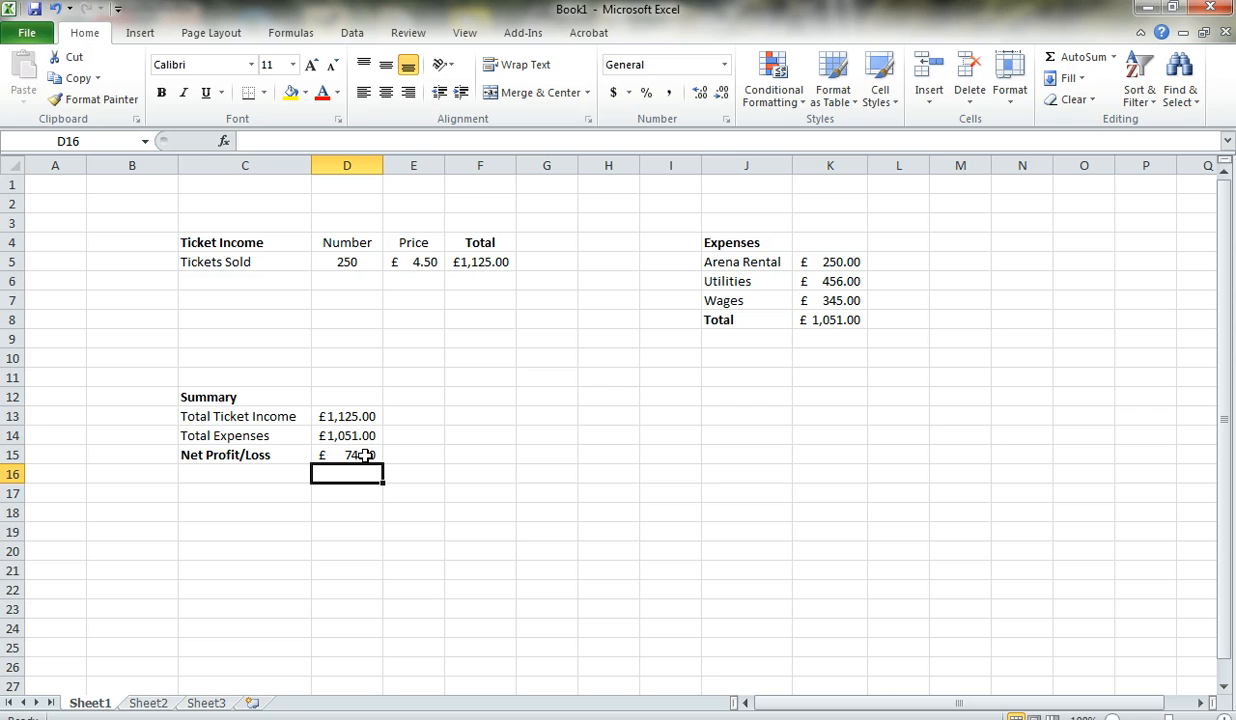